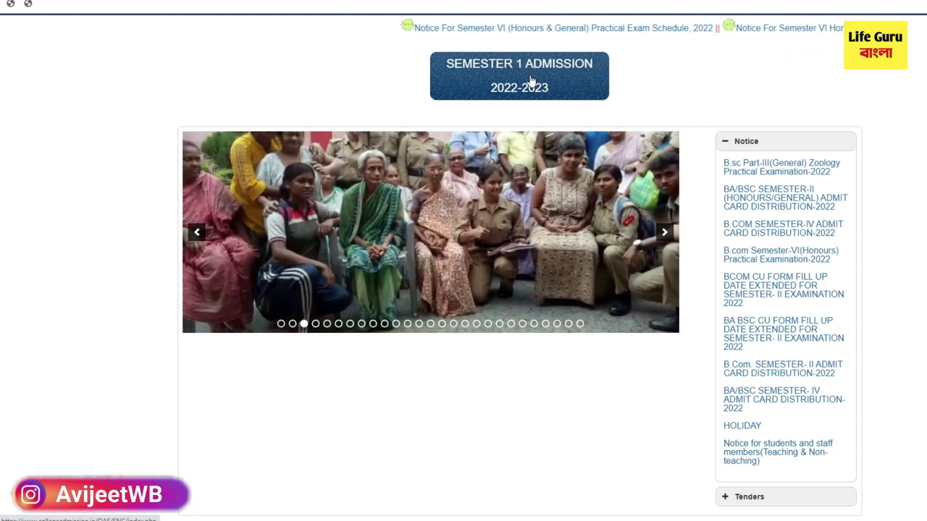
Step: Open the Semester 1 admission portal and launch Eligibility Criteria in a new tab
{"action": "left_click", "coordinate": [531, 78]}
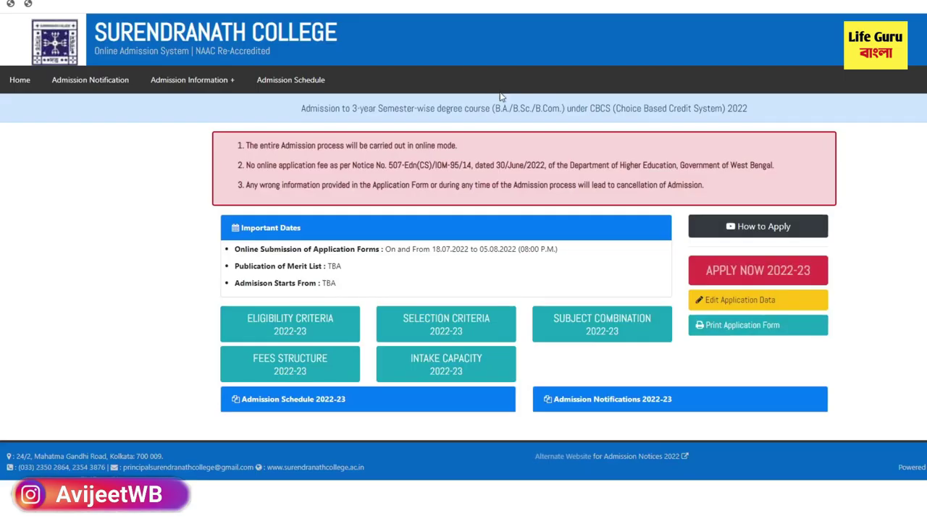
{"action": "right_click", "coordinate": [288, 326]}
{"action": "left_click", "coordinate": [300, 332]}
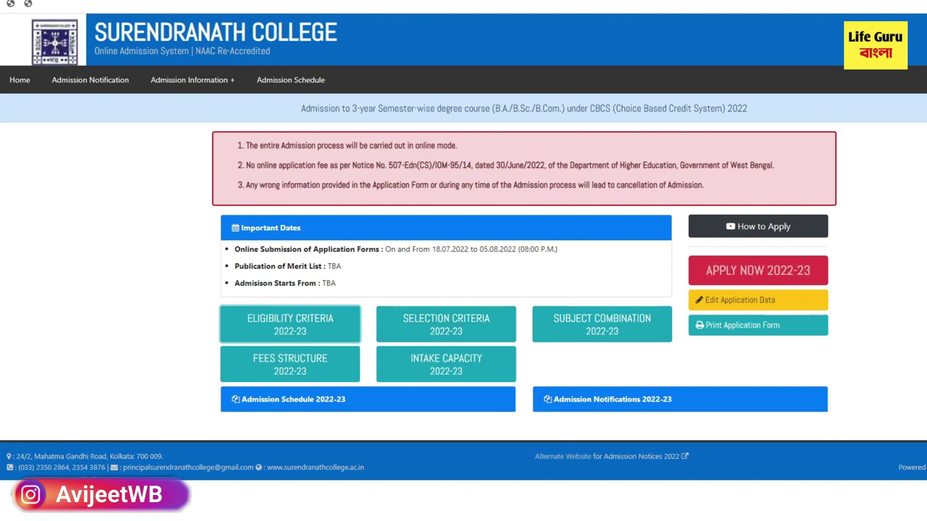
Step: Review the 2022-23 B.A. Honours eligibility table, then return to the admission page
{"action": "key", "text": "ctrl+Tab"}
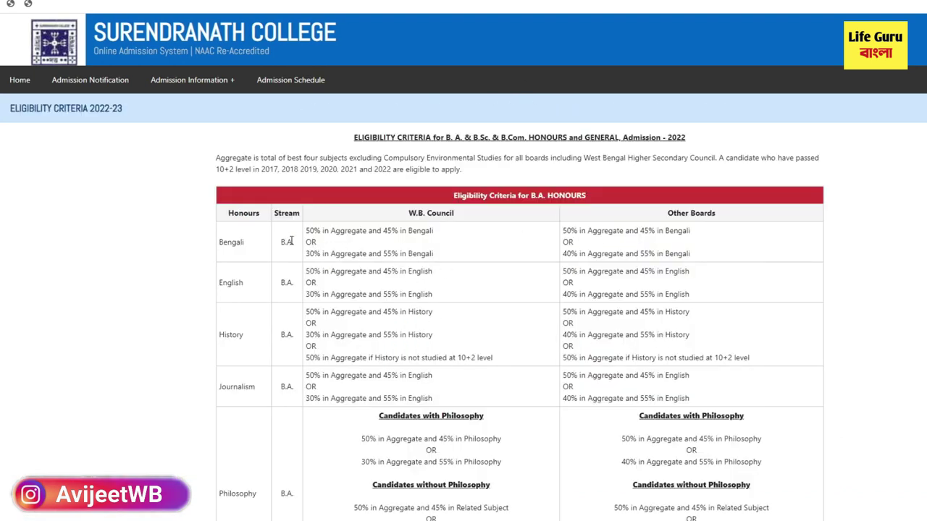
{"action": "scroll", "coordinate": [465, 355], "scroll_direction": "down", "scroll_amount": 5}
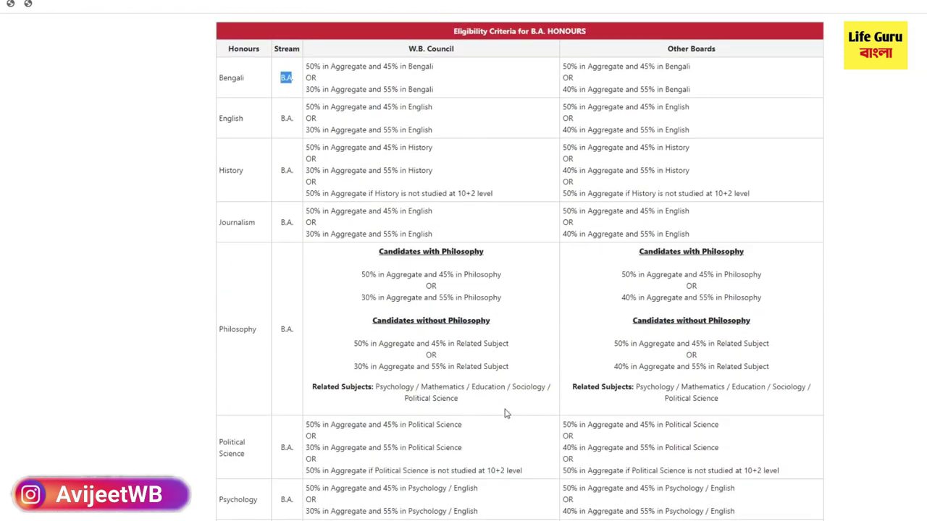
{"action": "scroll", "coordinate": [447, 355], "scroll_direction": "up", "scroll_amount": 3}
{"action": "scroll", "coordinate": [447, 355], "scroll_direction": "up", "scroll_amount": 3}
{"action": "key", "text": "ctrl+shift+Tab"}
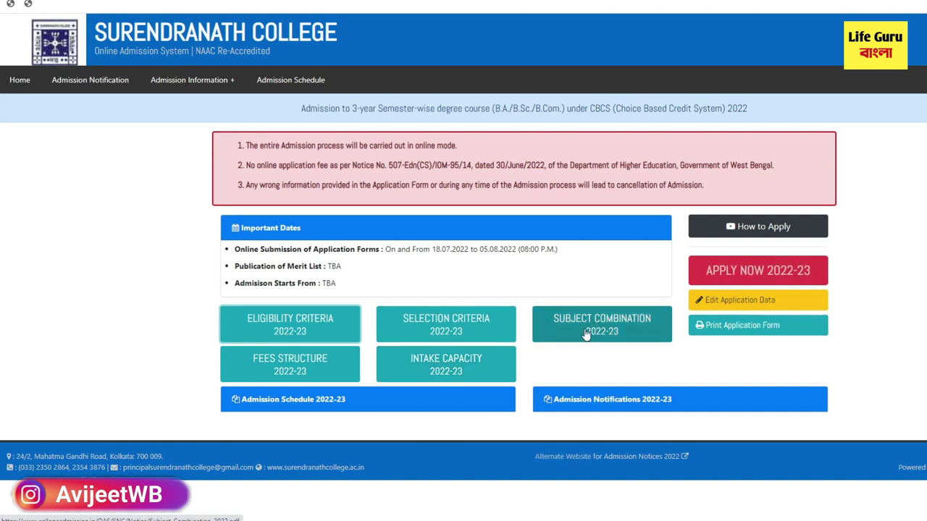
Step: Start an Apply Now 2022-23 application and review the five steps and new-applicant streams
{"action": "left_click", "coordinate": [724, 273]}
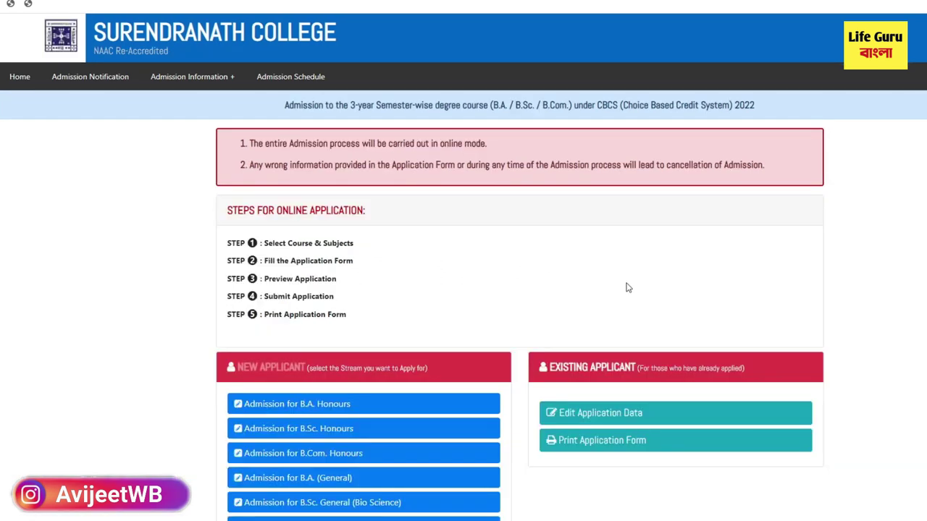
{"action": "scroll", "coordinate": [391, 319], "scroll_direction": "down", "scroll_amount": 1}
{"action": "scroll", "coordinate": [372, 324], "scroll_direction": "down", "scroll_amount": 2}
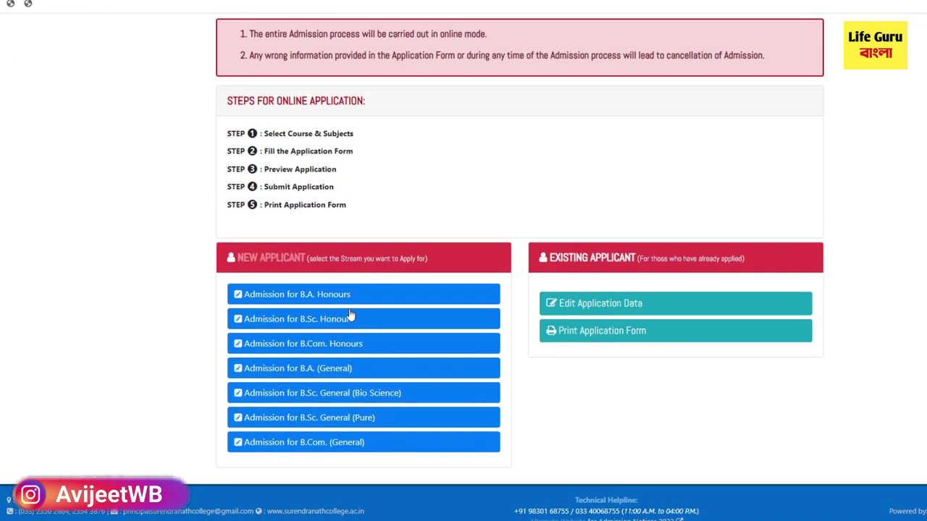
{"action": "left_click_drag", "start_coordinate": [225, 139], "coordinate": [258, 205]}
{"action": "left_click", "coordinate": [234, 186]}
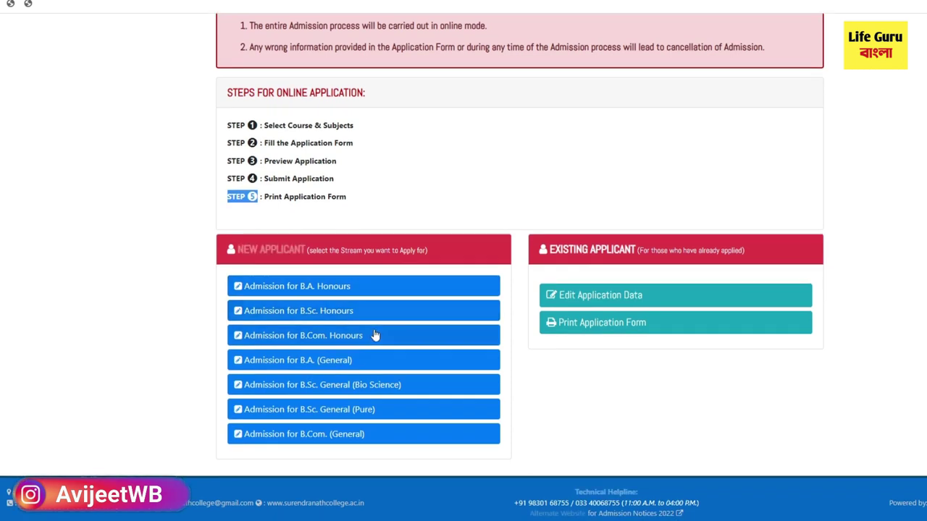
{"action": "scroll", "coordinate": [375, 275], "scroll_direction": "up", "scroll_amount": 2}
{"action": "scroll", "coordinate": [425, 346], "scroll_direction": "down", "scroll_amount": 2}
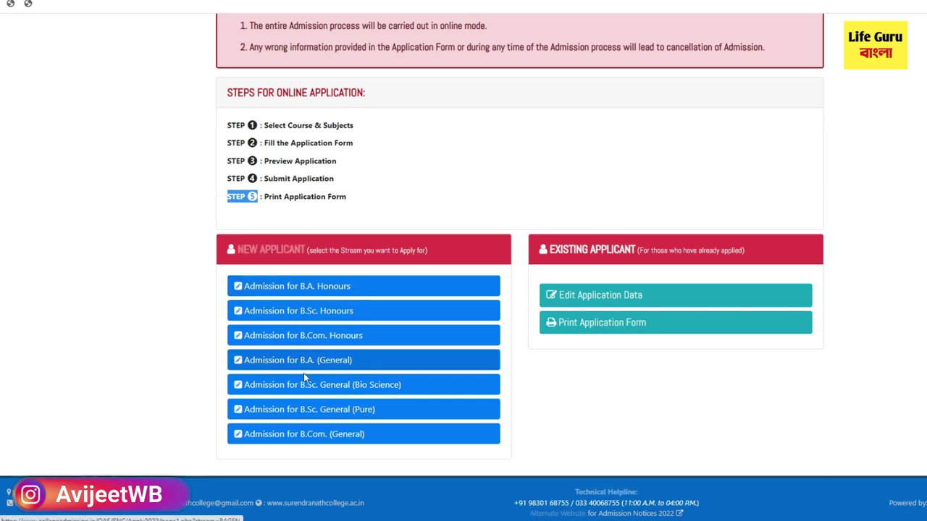
{"action": "scroll", "coordinate": [306, 398], "scroll_direction": "up", "scroll_amount": 2}
{"action": "scroll", "coordinate": [290, 395], "scroll_direction": "down", "scroll_amount": 2}
Step: Open the B.A. (General) application and choose board W.B.C.H.S.E with the ARTS stream
{"action": "left_click", "coordinate": [295, 290]}
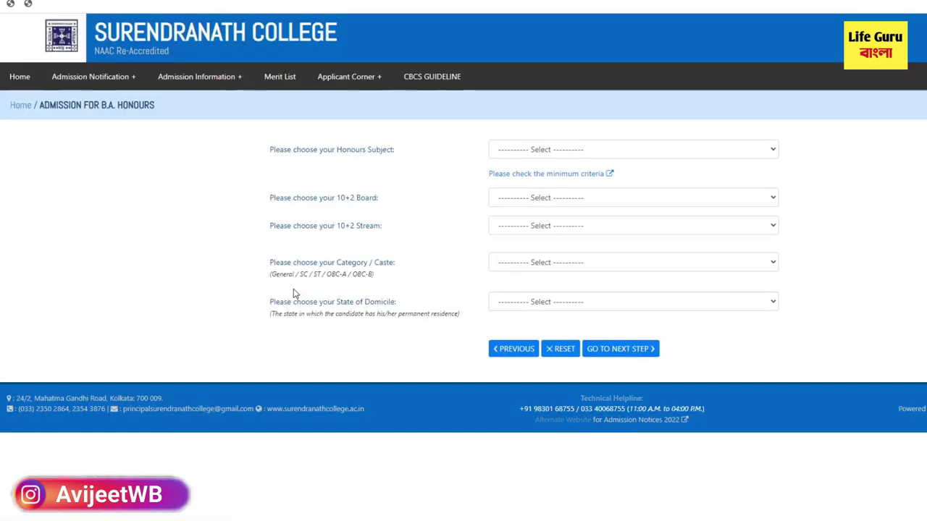
{"action": "key", "text": "alt+Left"}
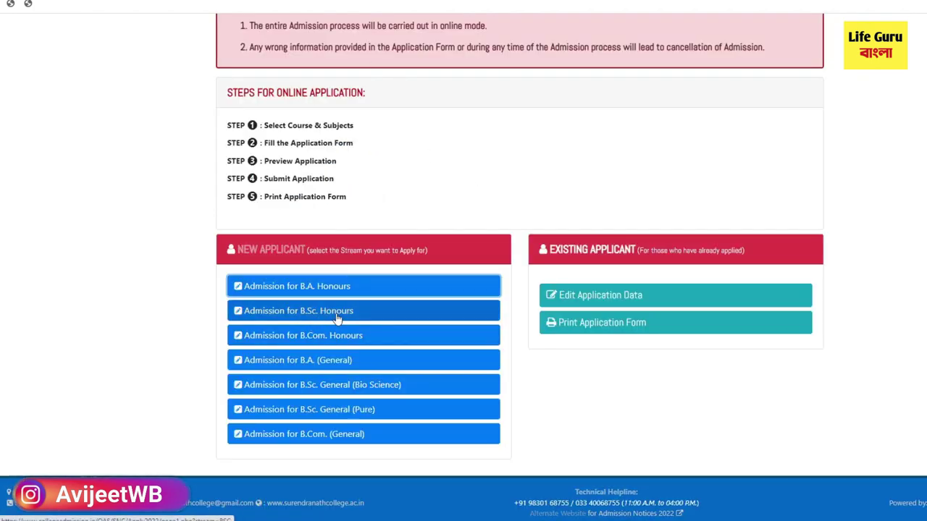
{"action": "left_click", "coordinate": [325, 364]}
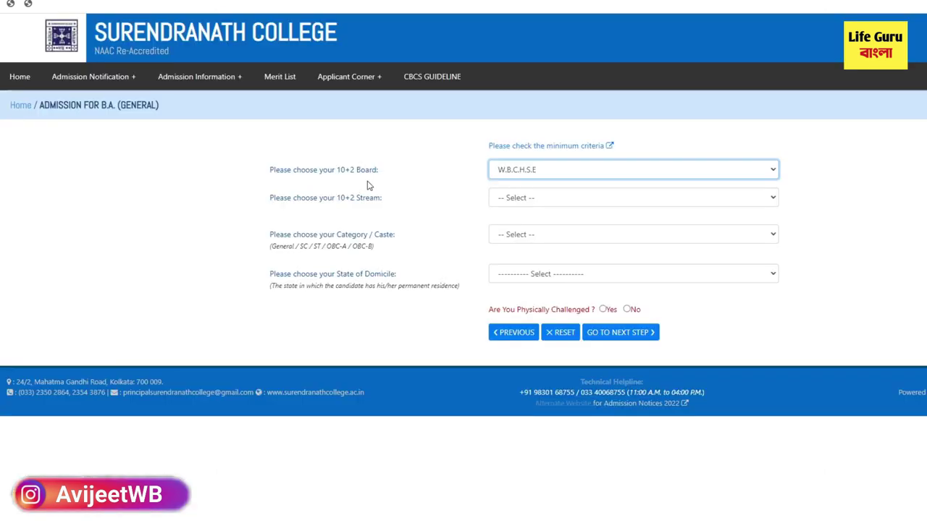
{"action": "left_click", "coordinate": [511, 171]}
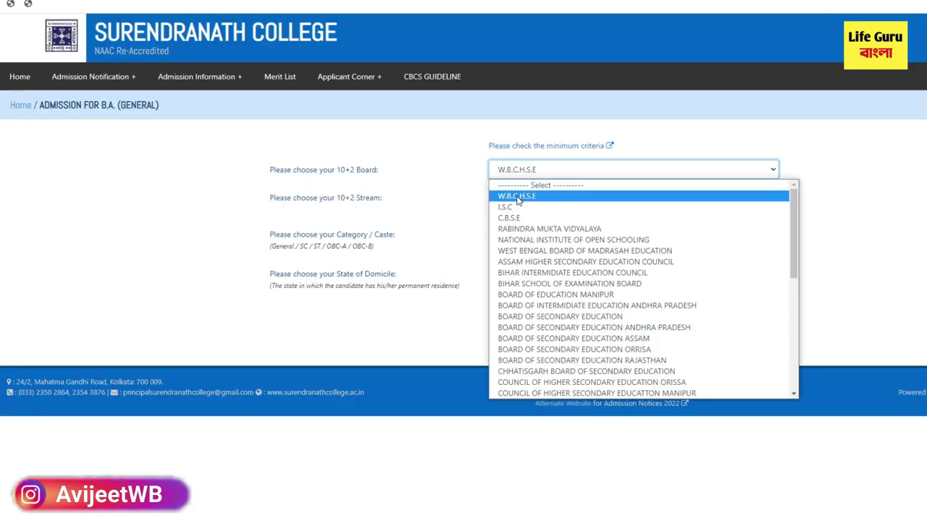
{"action": "left_click", "coordinate": [518, 198]}
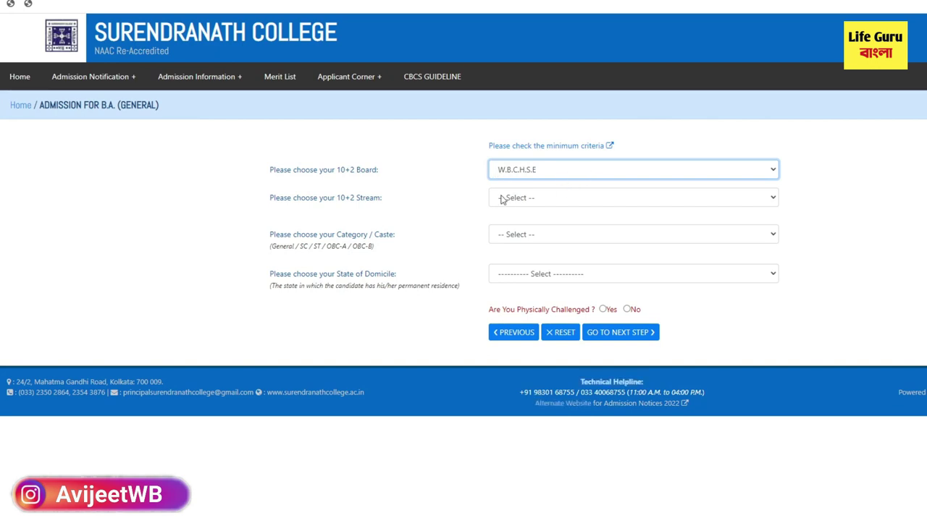
{"action": "left_click", "coordinate": [510, 199]}
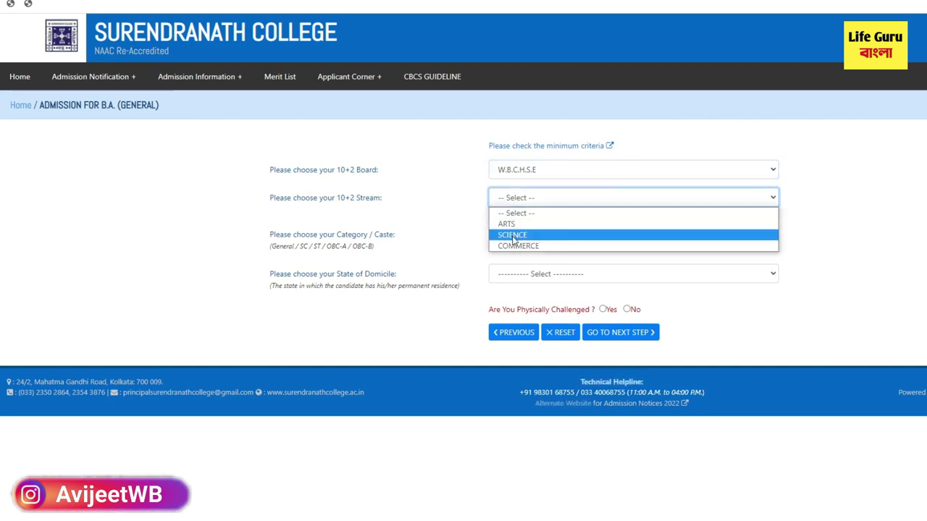
{"action": "left_click", "coordinate": [507, 224]}
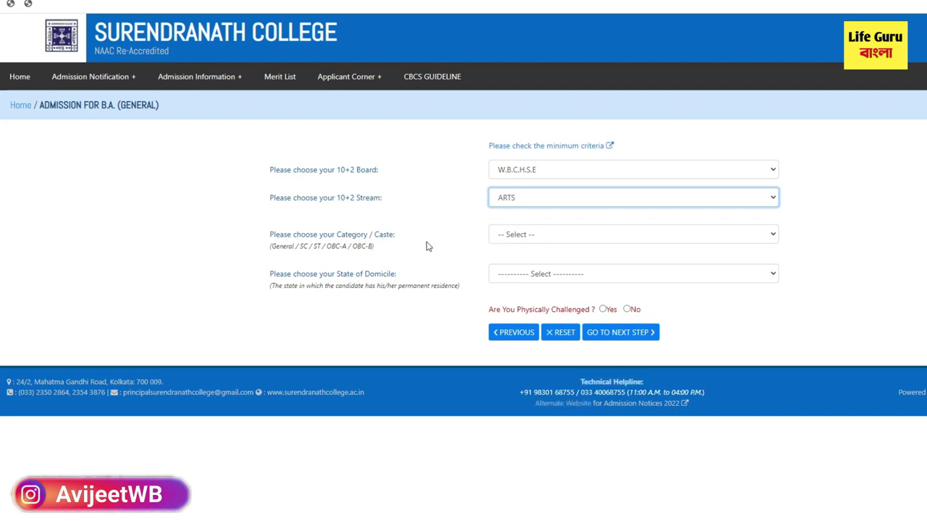
Step: Set category GENERAL, domicile West Bengal, physically challenged No, and continue
{"action": "left_click", "coordinate": [511, 239]}
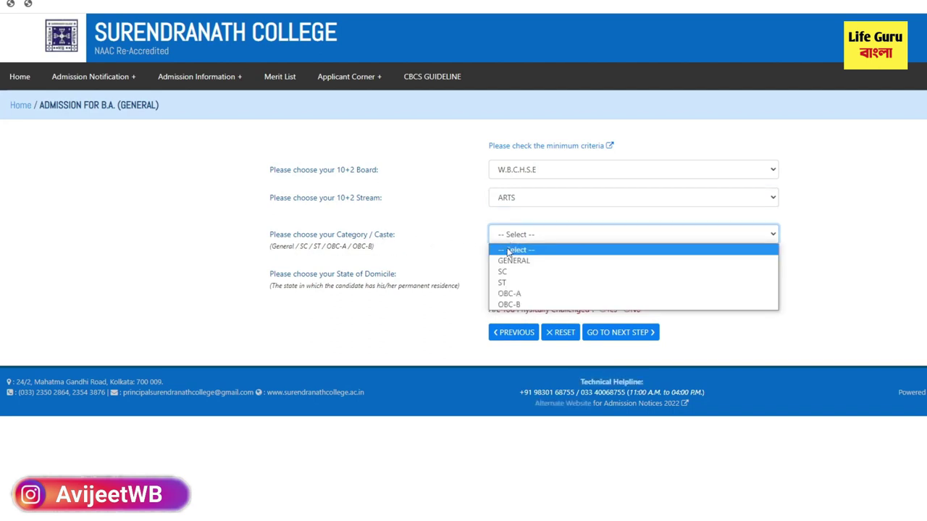
{"action": "left_click", "coordinate": [511, 261]}
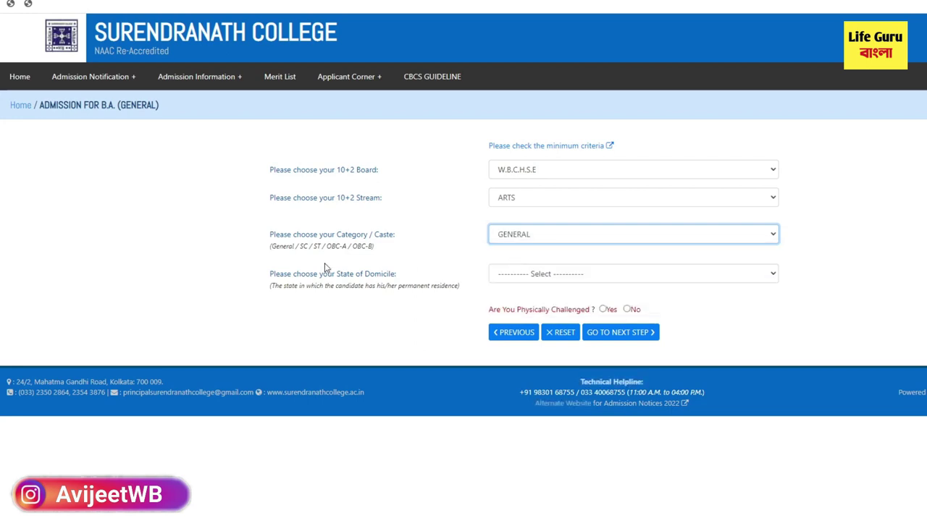
{"action": "triple_click", "coordinate": [332, 268]}
{"action": "left_click", "coordinate": [412, 322]}
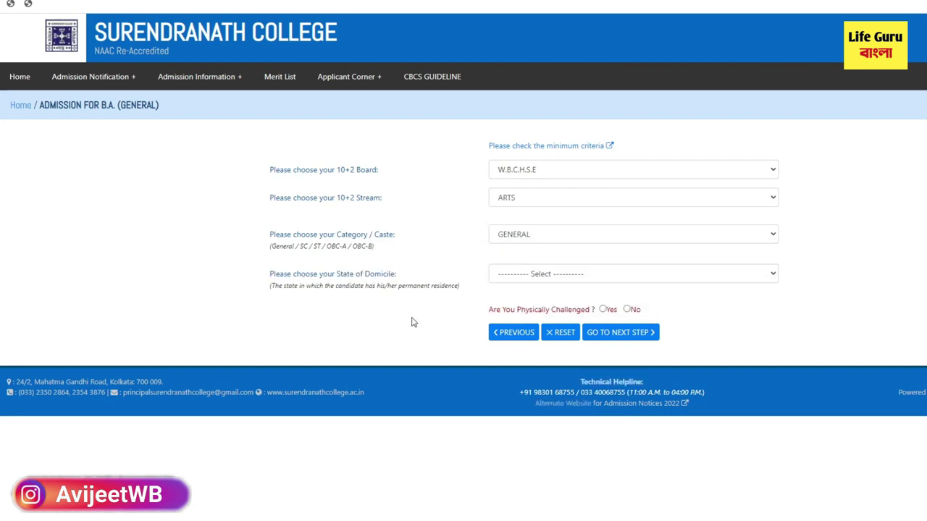
{"action": "left_click", "coordinate": [532, 279]}
{"action": "left_click", "coordinate": [509, 301]}
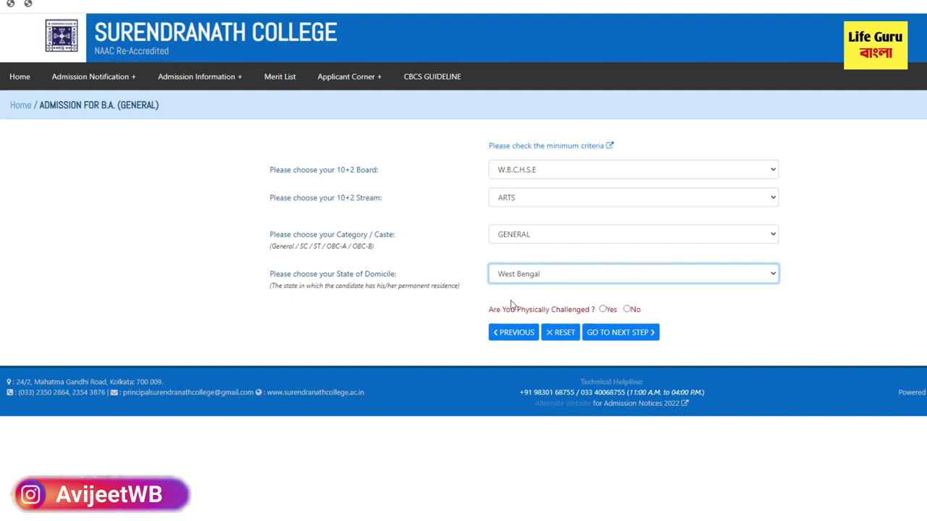
{"action": "left_click", "coordinate": [628, 310]}
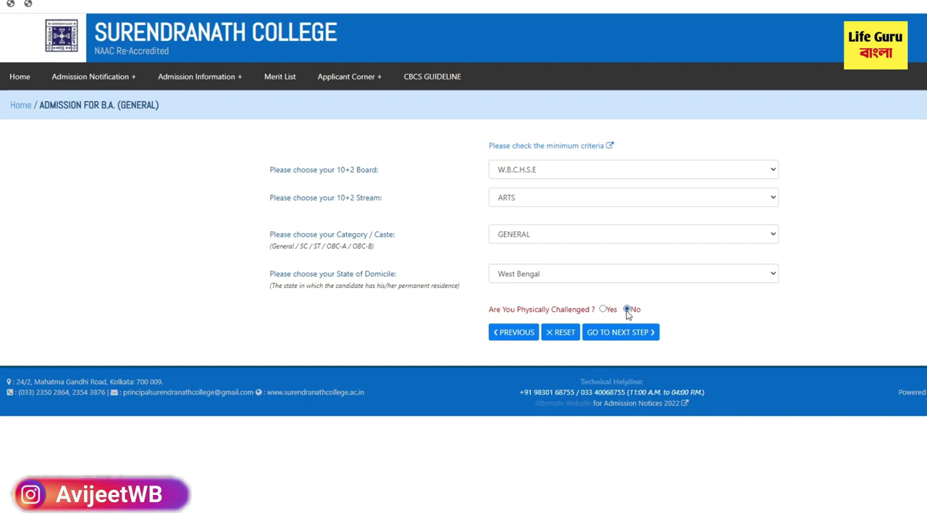
{"action": "double_click", "coordinate": [619, 335]}
{"action": "left_click", "coordinate": [619, 335]}
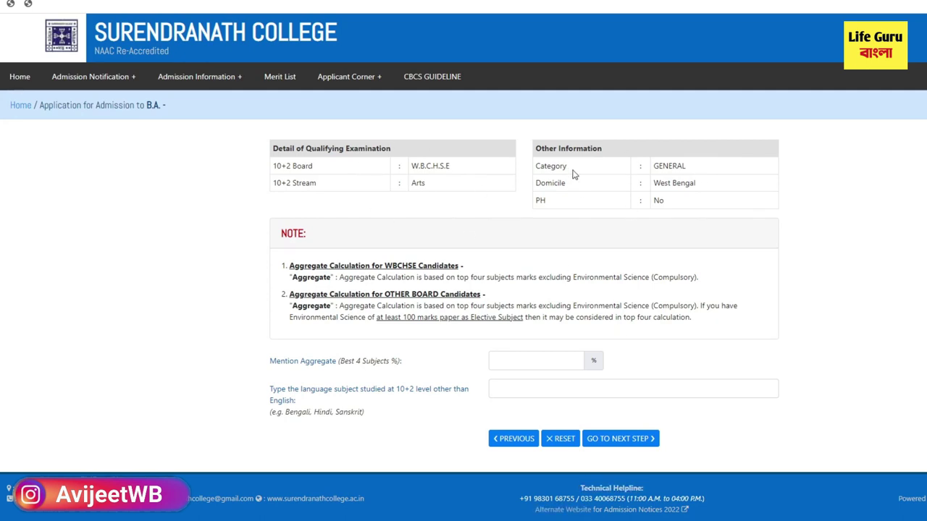
Step: Enter 80 as the aggregate percentage
{"action": "left_click_drag", "start_coordinate": [269, 361], "coordinate": [396, 366]}
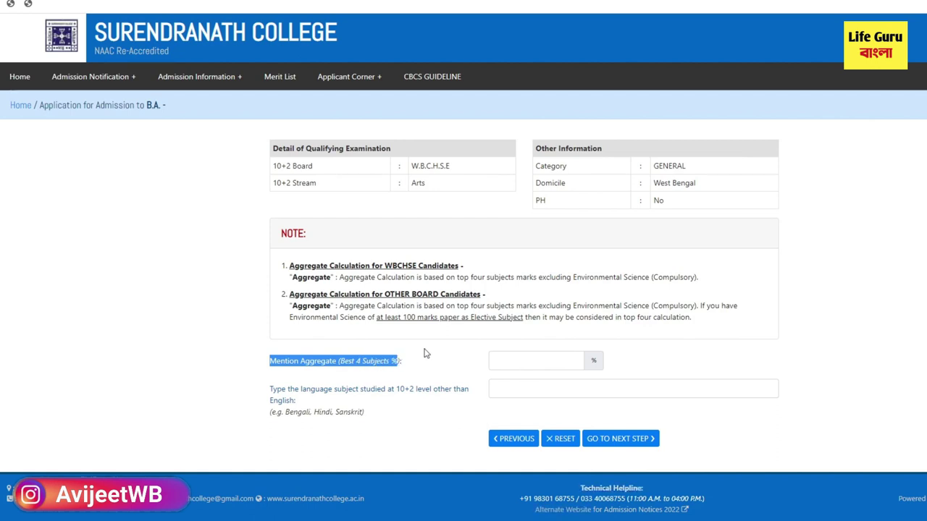
{"action": "left_click", "coordinate": [526, 361]}
{"action": "left_click", "coordinate": [536, 388]}
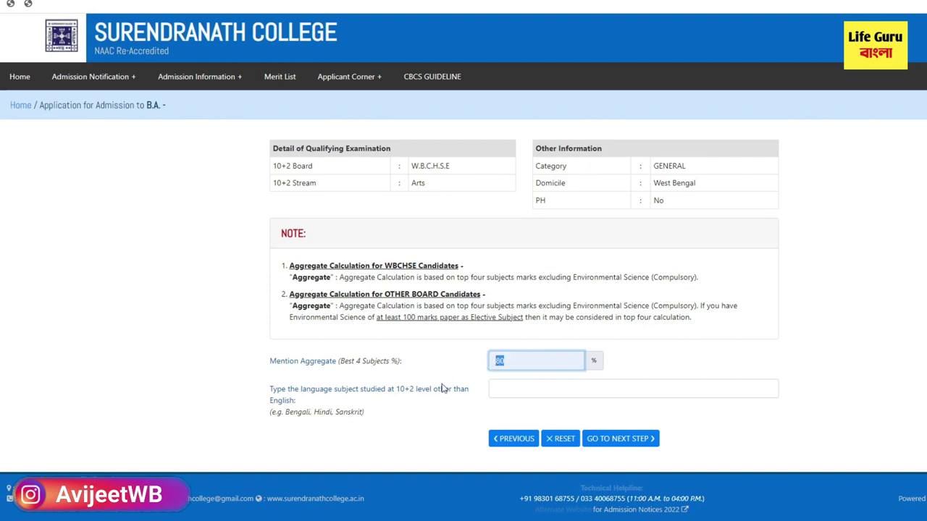
{"action": "left_click", "coordinate": [325, 406]}
Step: Enter BENGALI as the language subject
{"action": "left_click_drag", "start_coordinate": [271, 391], "coordinate": [467, 402]}
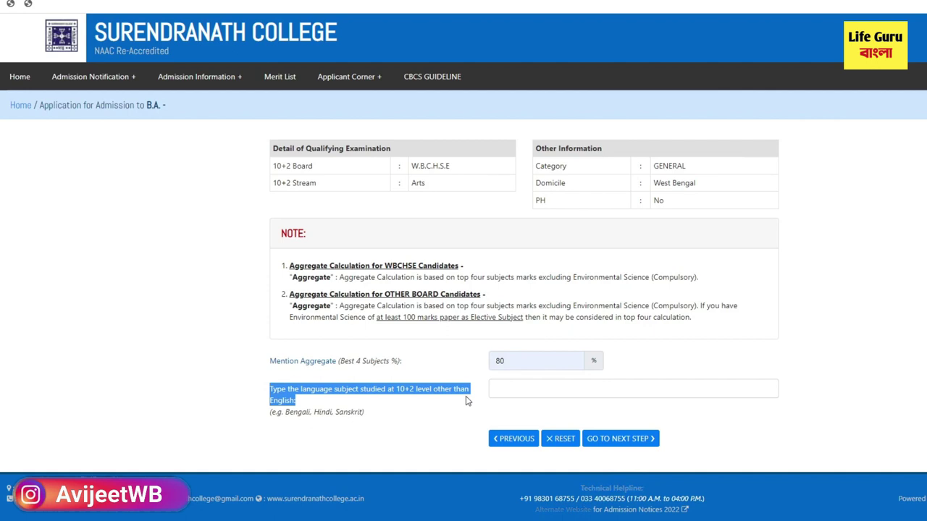
{"action": "left_click_drag", "start_coordinate": [313, 416], "coordinate": [292, 419]}
{"action": "right_click", "coordinate": [293, 420]}
{"action": "left_click", "coordinate": [319, 424]}
{"action": "left_click", "coordinate": [514, 387]}
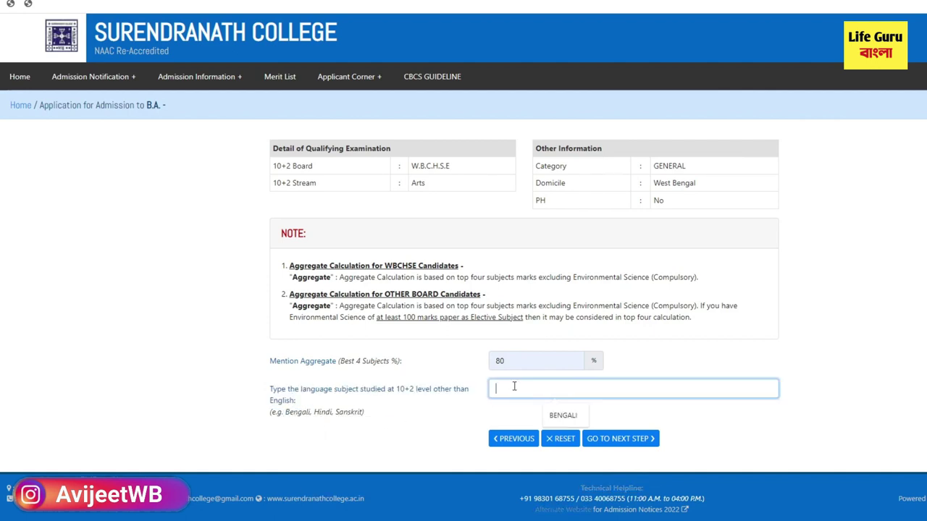
{"action": "type", "text": "BENGALI,"}
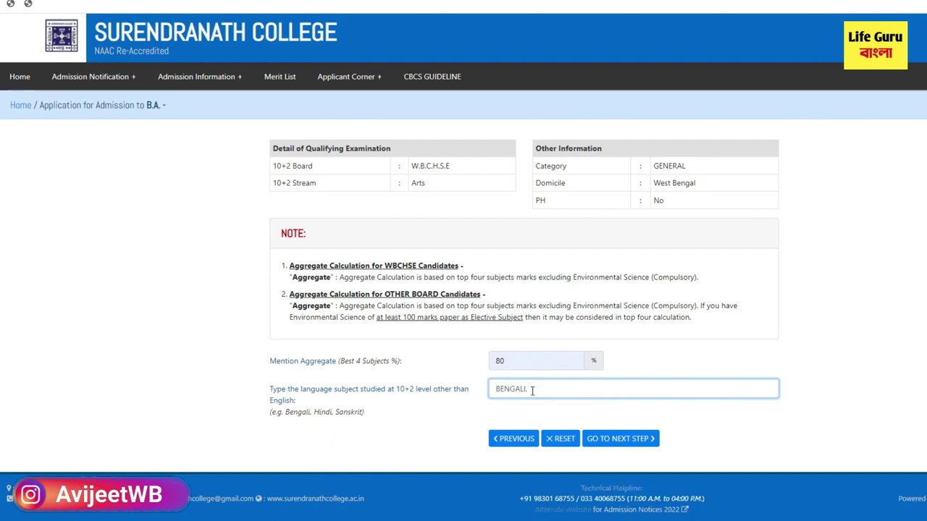
{"action": "key", "text": "BackSpace"}
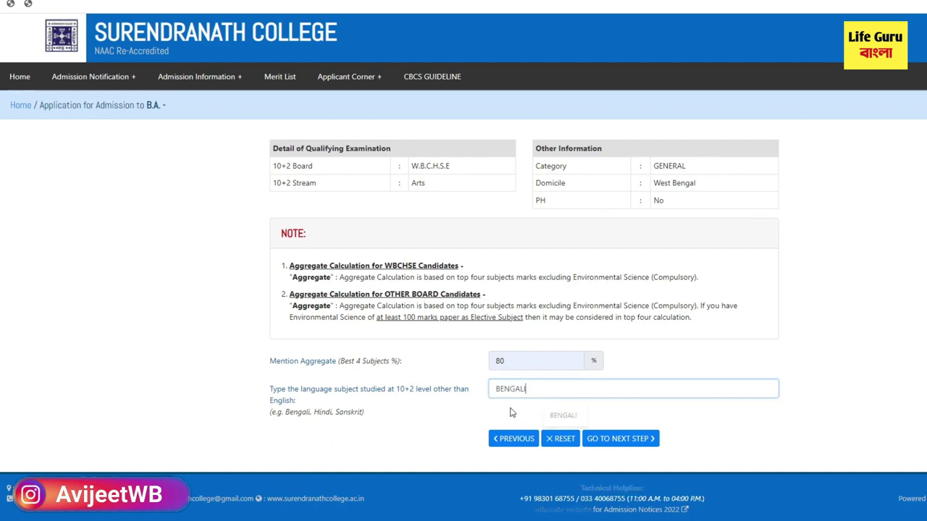
Step: Continue and point out the First Time Applicant and further-application headings
{"action": "left_click", "coordinate": [612, 441]}
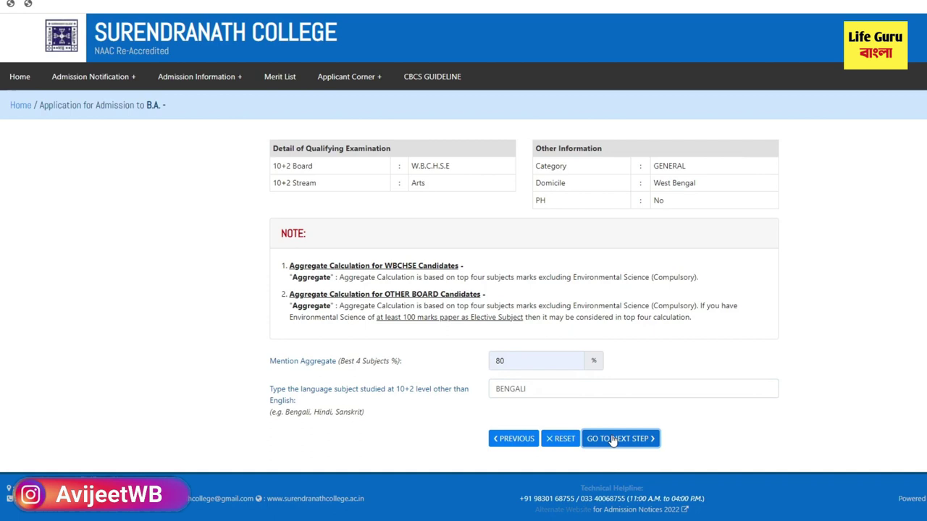
{"action": "left_click_drag", "start_coordinate": [231, 155], "coordinate": [304, 155]}
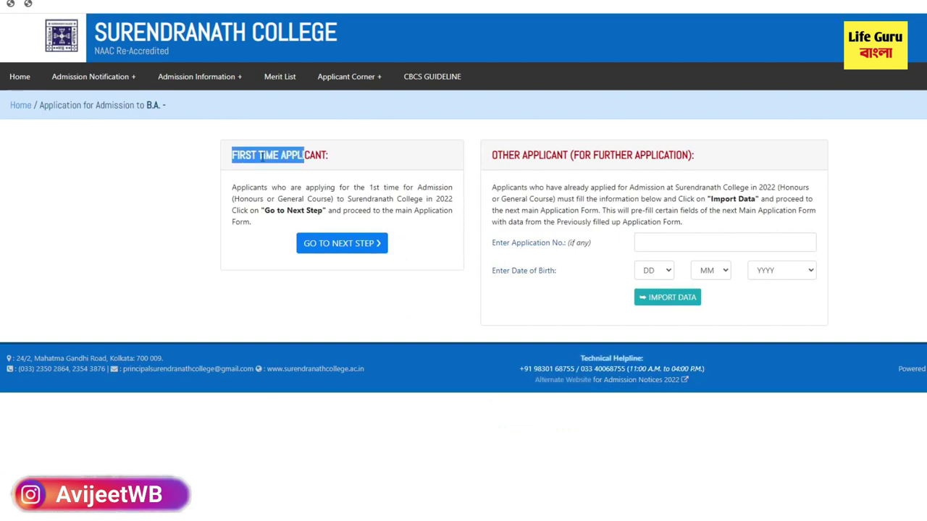
{"action": "left_click", "coordinate": [234, 159]}
{"action": "left_click_drag", "start_coordinate": [234, 158], "coordinate": [331, 155]}
{"action": "left_click_drag", "start_coordinate": [492, 155], "coordinate": [698, 164]}
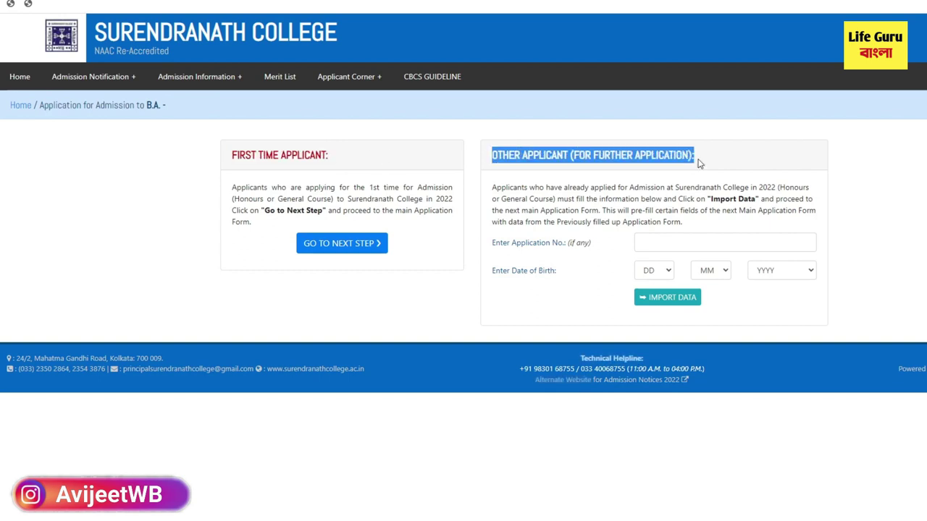
{"action": "left_click_drag", "start_coordinate": [234, 166], "coordinate": [332, 159]}
Step: Open the first-time applicant form and go over its name, birth date, gender and marital fields
{"action": "left_click", "coordinate": [371, 249]}
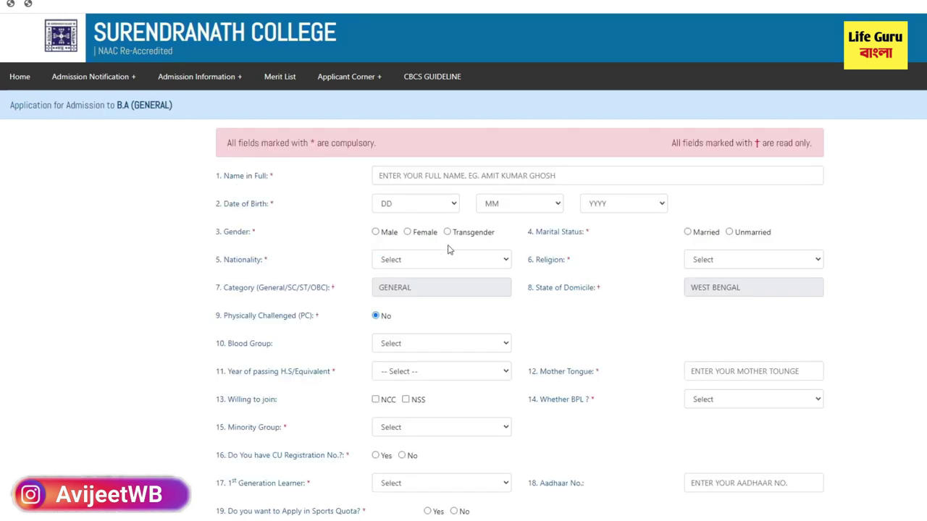
{"action": "scroll", "coordinate": [473, 383], "scroll_direction": "down", "scroll_amount": 4}
{"action": "scroll", "coordinate": [459, 399], "scroll_direction": "up", "scroll_amount": 3}
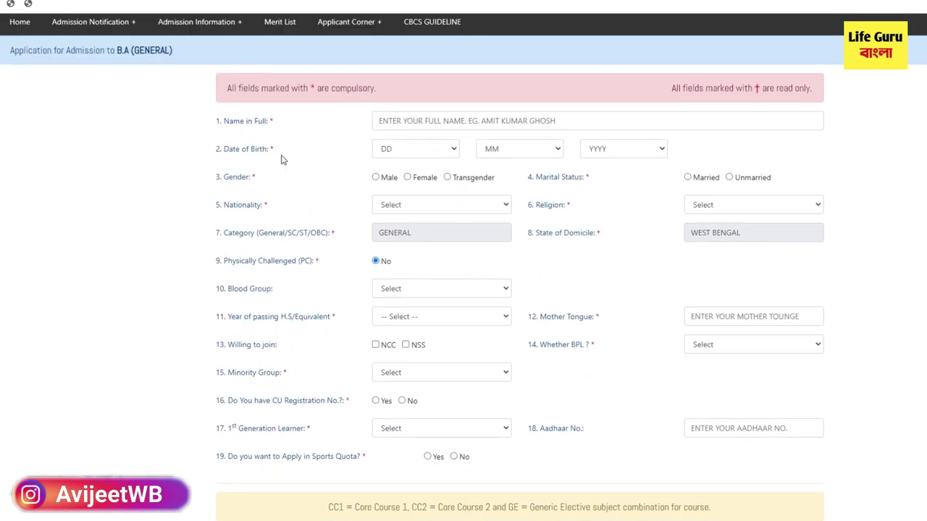
{"action": "left_click_drag", "start_coordinate": [245, 124], "coordinate": [268, 121]}
{"action": "left_click_drag", "start_coordinate": [224, 149], "coordinate": [269, 159]}
{"action": "left_click_drag", "start_coordinate": [226, 180], "coordinate": [251, 180]}
{"action": "left_click_drag", "start_coordinate": [221, 207], "coordinate": [258, 210]}
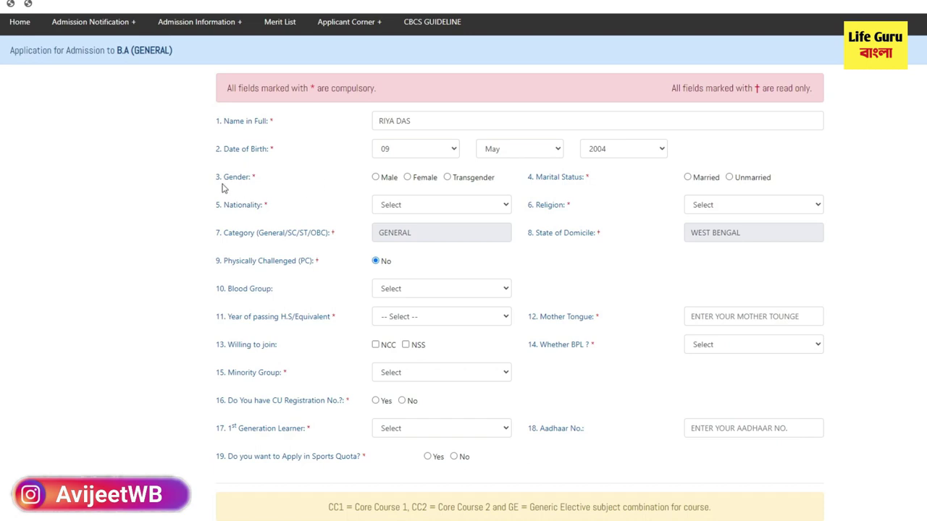
{"action": "left_click_drag", "start_coordinate": [226, 180], "coordinate": [251, 180]}
{"action": "left_click_drag", "start_coordinate": [733, 183], "coordinate": [780, 185]}
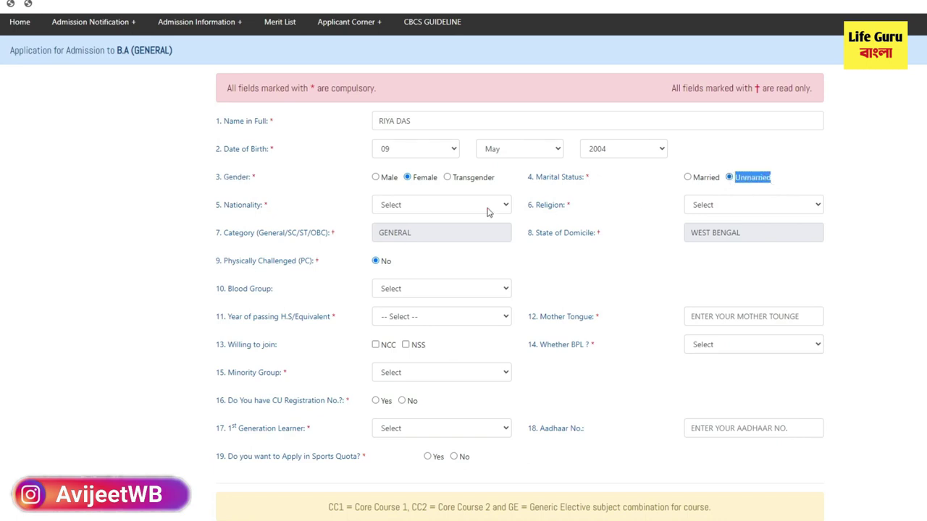
{"action": "left_click_drag", "start_coordinate": [219, 209], "coordinate": [259, 212]}
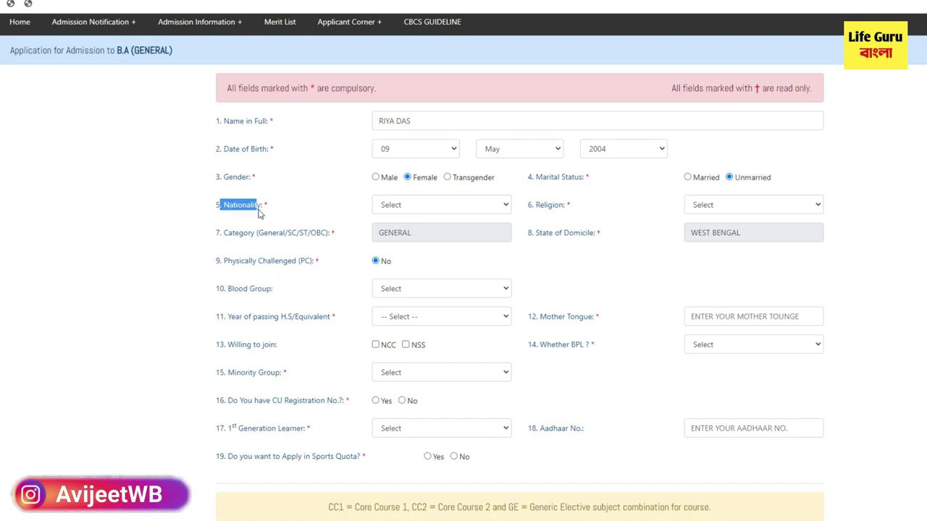
Step: Set nationality INDIAN, religion HINDUISM, blood group blank, and H.S. passing year 2022
{"action": "left_click", "coordinate": [419, 209]}
{"action": "left_click", "coordinate": [414, 228]}
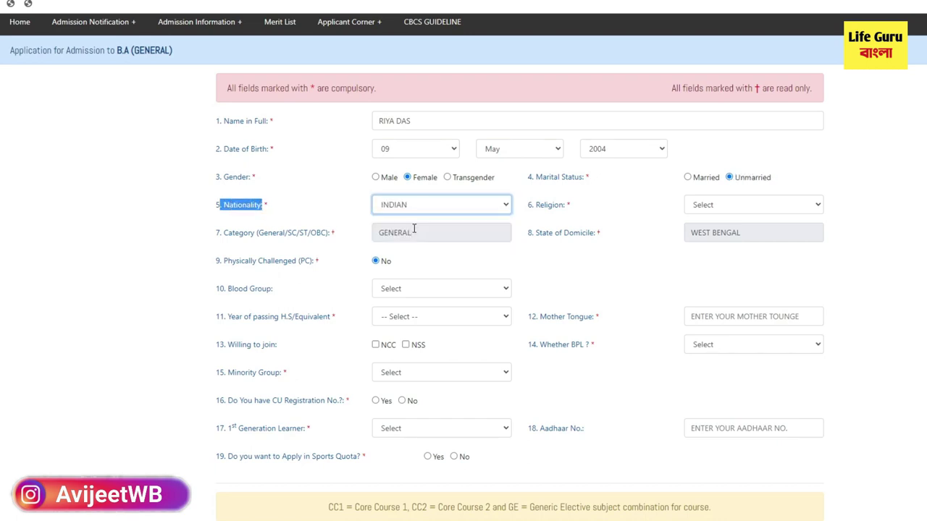
{"action": "left_click_drag", "start_coordinate": [568, 209], "coordinate": [532, 210]}
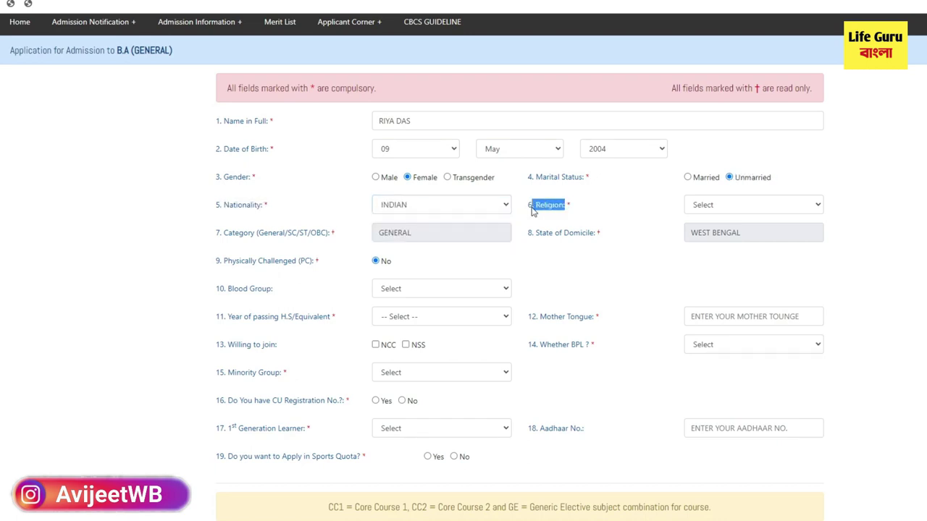
{"action": "left_click", "coordinate": [717, 206]}
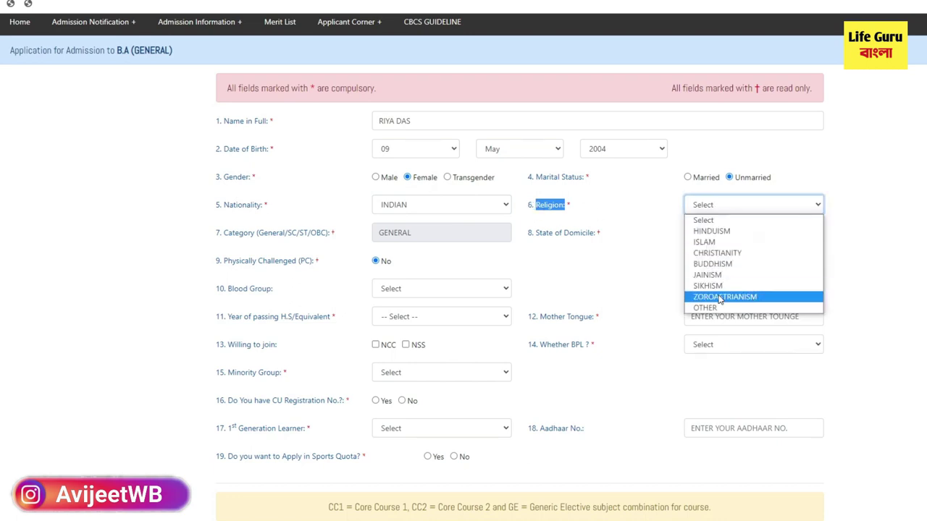
{"action": "left_click", "coordinate": [712, 231]}
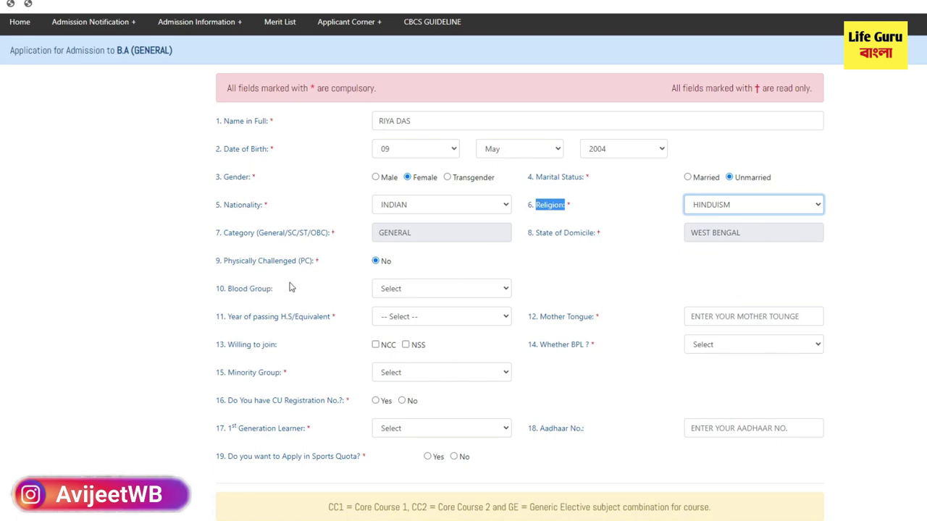
{"action": "left_click", "coordinate": [386, 293]}
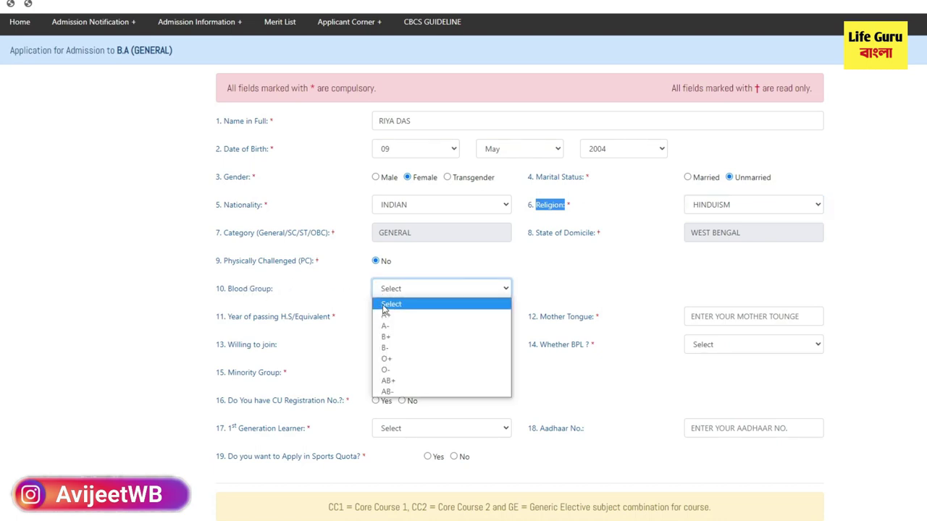
{"action": "left_click", "coordinate": [386, 305]}
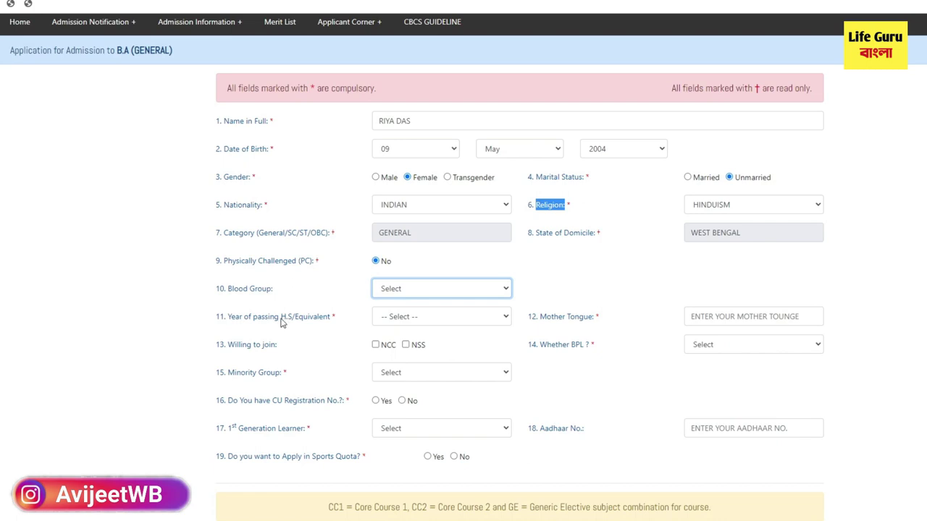
{"action": "left_click", "coordinate": [390, 320]}
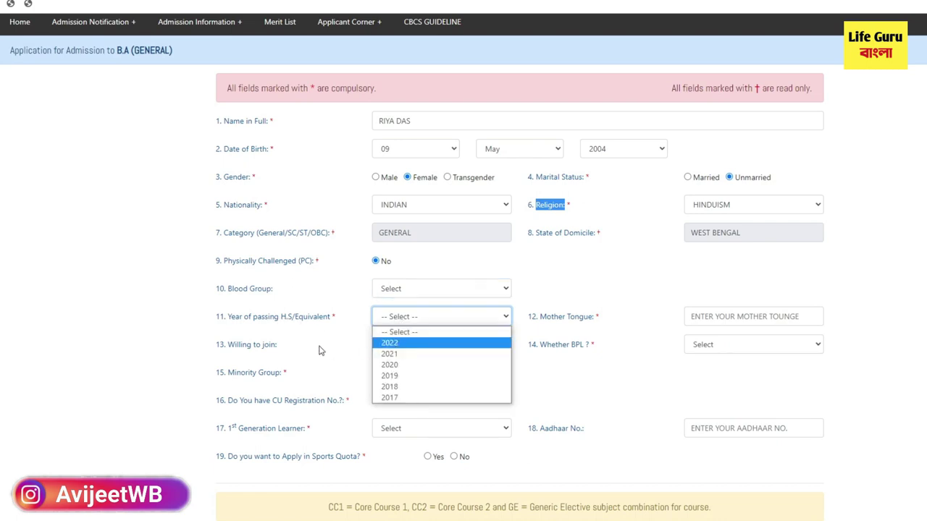
{"action": "left_click", "coordinate": [392, 343]}
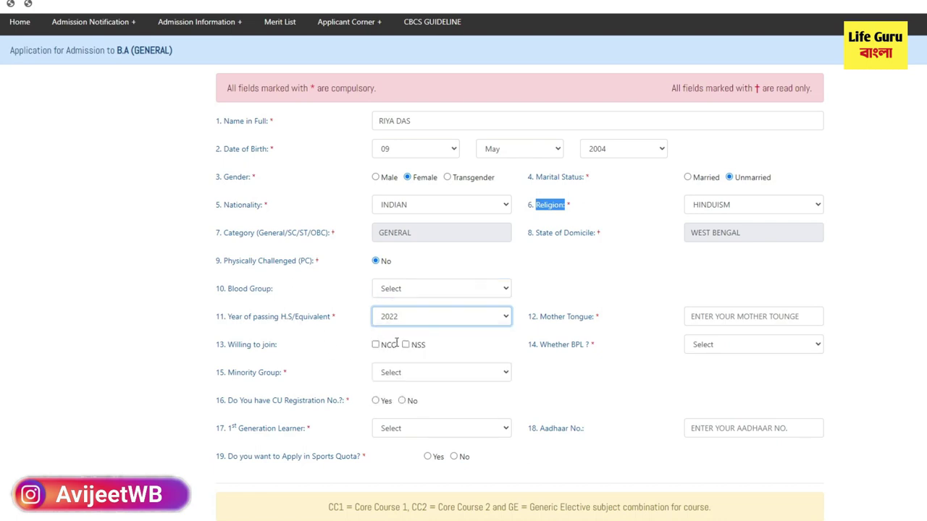
Step: Enter BANGLA as mother tongue and answer No to BPL
{"action": "left_click", "coordinate": [714, 319]}
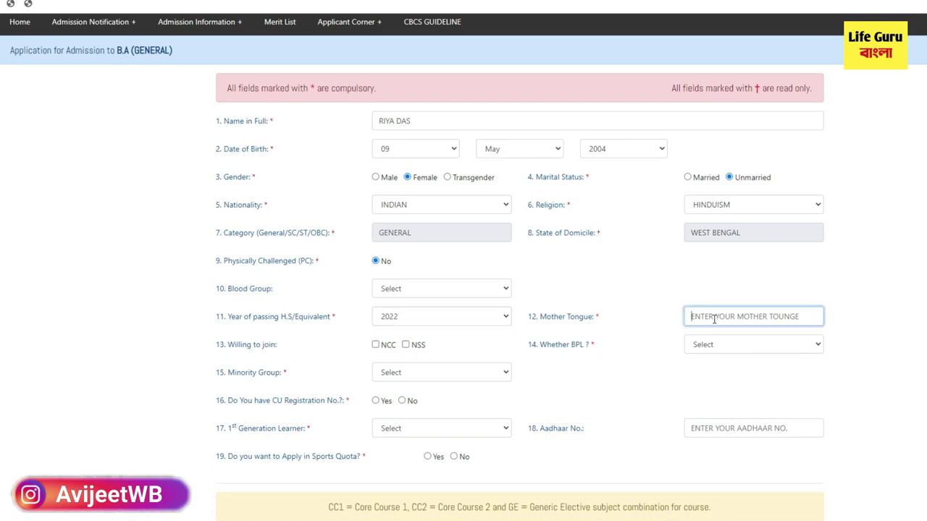
{"action": "type", "text": "BANGLA"}
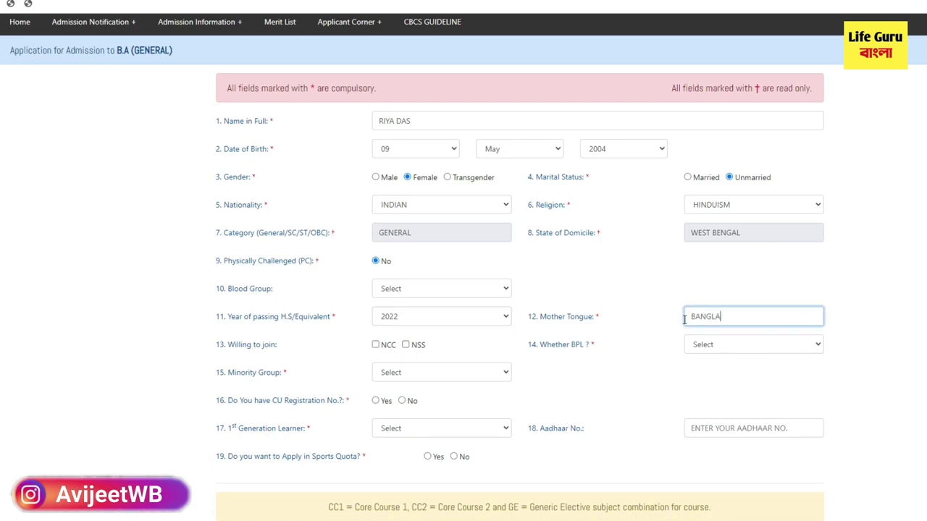
{"action": "left_click", "coordinate": [645, 384]}
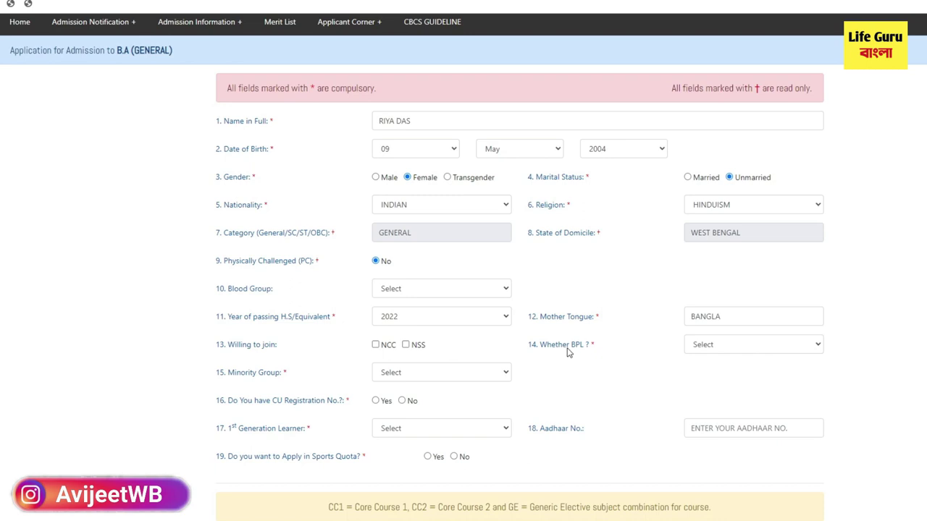
{"action": "left_click", "coordinate": [706, 348]}
{"action": "left_click", "coordinate": [701, 381]}
Step: Answer No for minority group and for having a CU registration number
{"action": "scroll", "coordinate": [434, 333], "scroll_direction": "down", "scroll_amount": 1}
{"action": "left_click_drag", "start_coordinate": [227, 318], "coordinate": [280, 320]}
{"action": "left_click", "coordinate": [277, 322]}
{"action": "left_click", "coordinate": [400, 321]}
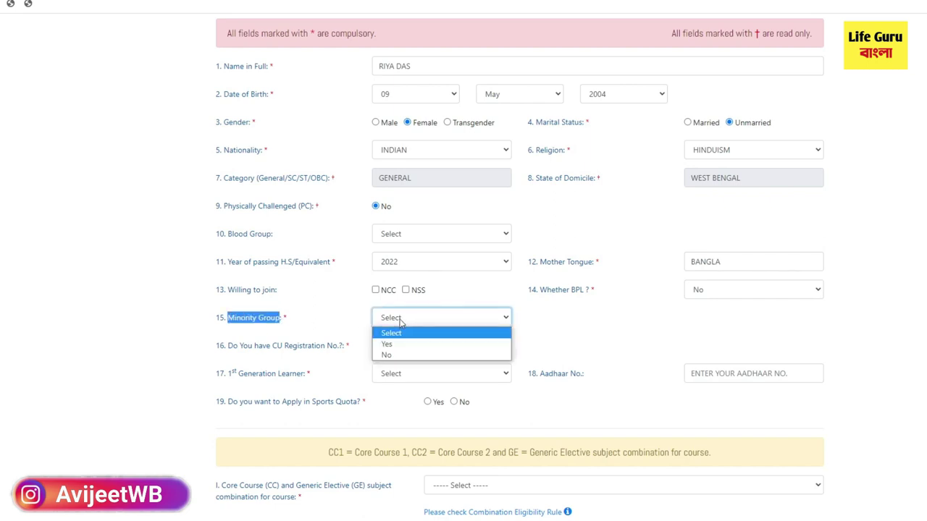
{"action": "left_click", "coordinate": [400, 356]}
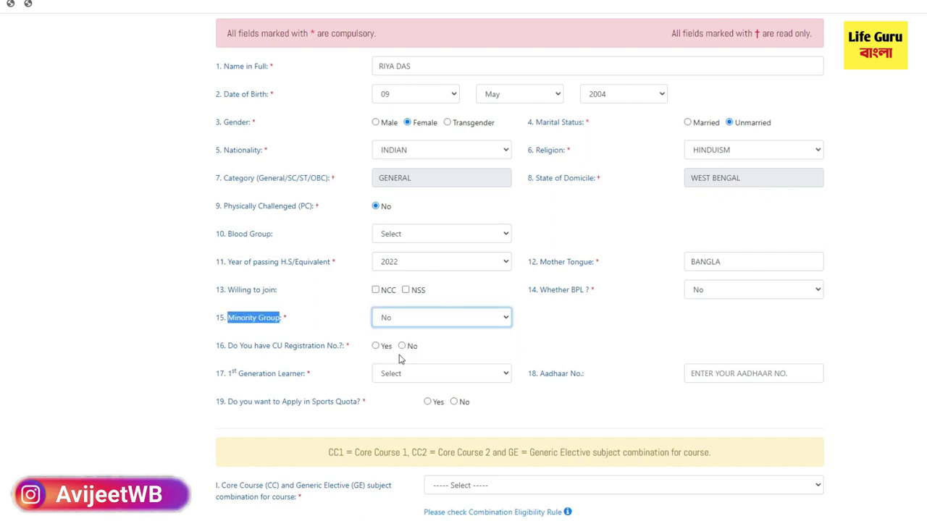
{"action": "left_click_drag", "start_coordinate": [223, 347], "coordinate": [343, 354]}
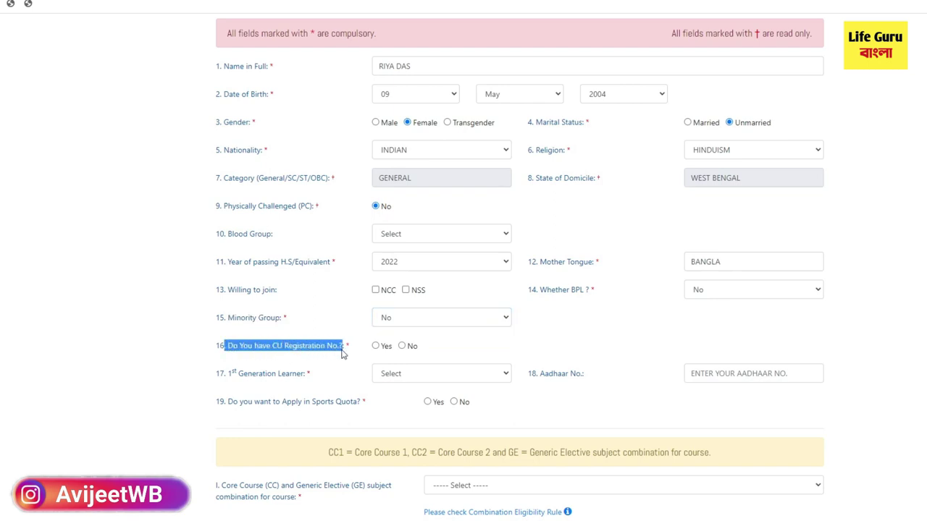
{"action": "left_click", "coordinate": [401, 347]}
{"action": "scroll", "coordinate": [434, 350], "scroll_direction": "down", "scroll_amount": 1}
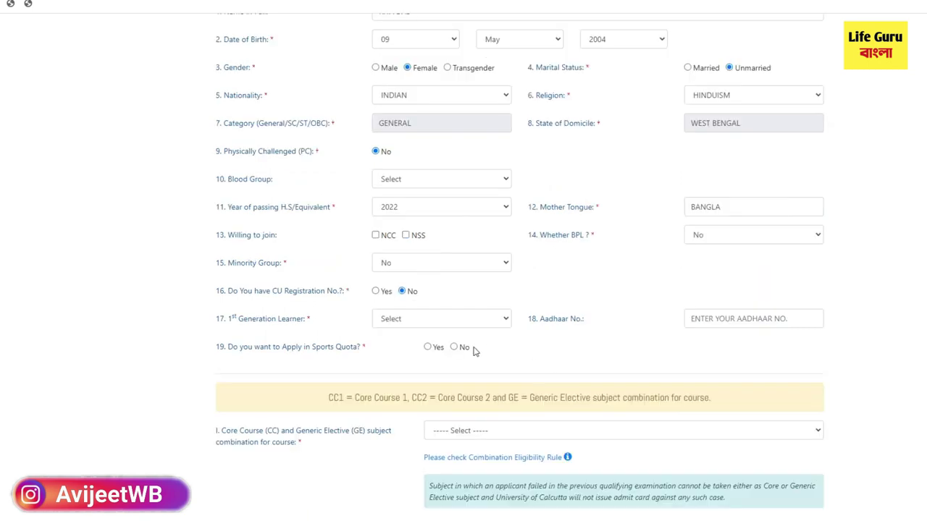
Step: Set first-generation learner to No and enter the Aadhaar number
{"action": "left_click_drag", "start_coordinate": [226, 321], "coordinate": [321, 328]}
{"action": "left_click", "coordinate": [384, 324]}
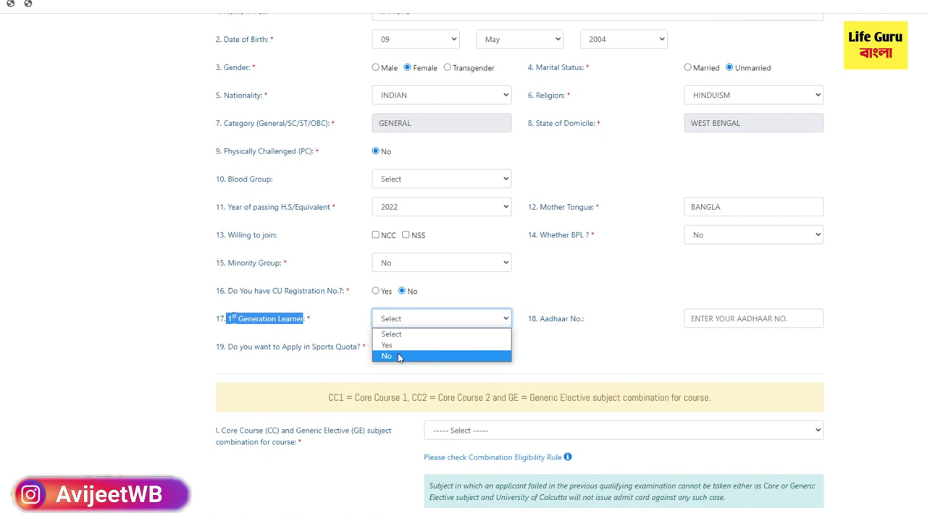
{"action": "left_click", "coordinate": [399, 357]}
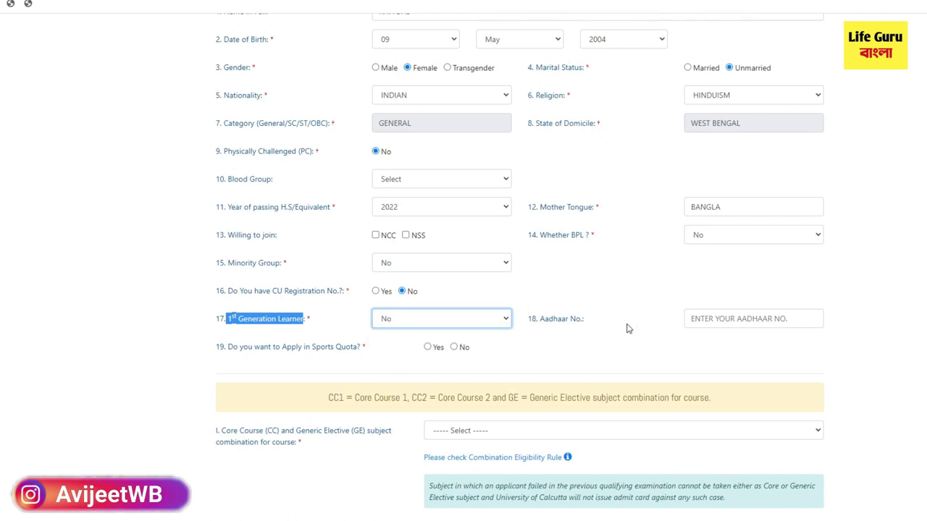
{"action": "left_click_drag", "start_coordinate": [540, 321], "coordinate": [586, 328]}
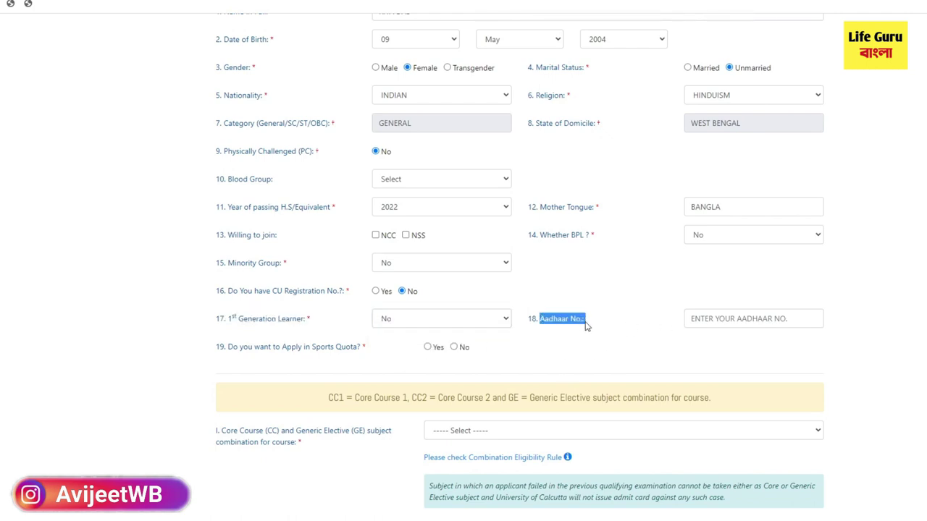
{"action": "left_click", "coordinate": [701, 322]}
{"action": "type", "text": "444444444444"}
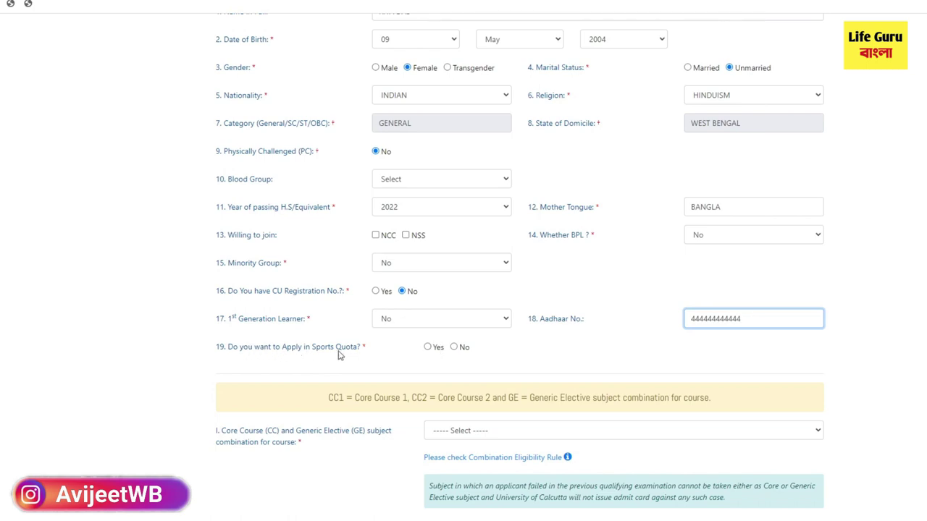
Step: Set the sports quota answer to No
{"action": "left_click", "coordinate": [428, 347]}
{"action": "left_click_drag", "start_coordinate": [433, 375], "coordinate": [530, 378]}
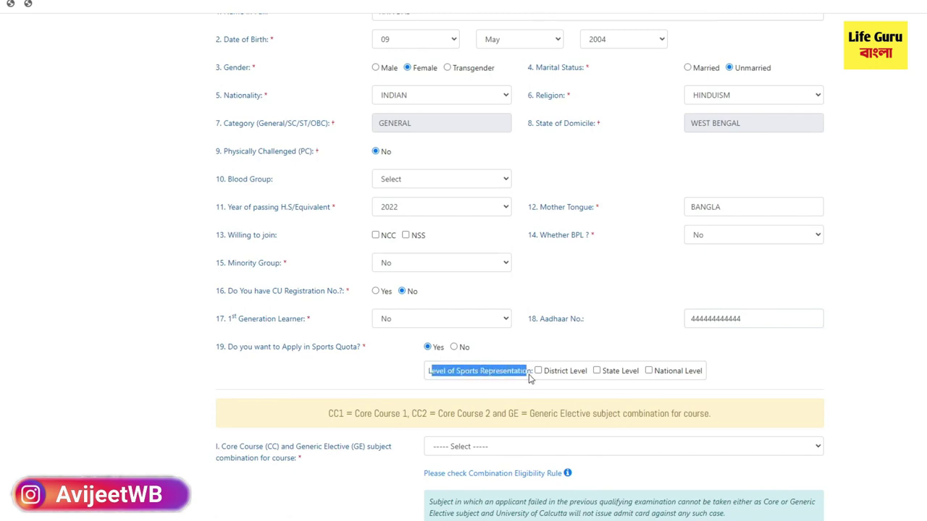
{"action": "left_click", "coordinate": [539, 371]}
{"action": "left_click", "coordinate": [599, 372]}
{"action": "left_click", "coordinate": [454, 347]}
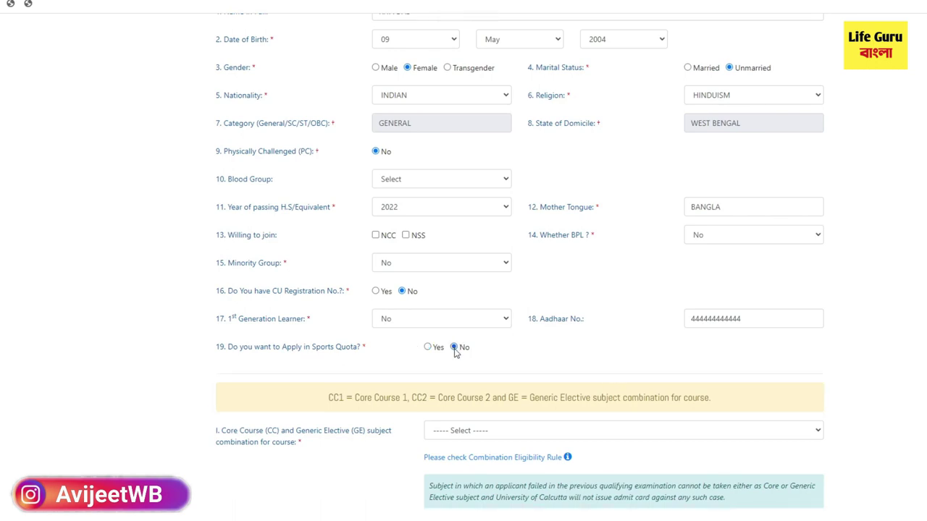
Step: Choose the Philosophy (CC1) & Sanskrit (CC2) & History (GE) core course combination
{"action": "scroll", "coordinate": [477, 384], "scroll_direction": "down", "scroll_amount": 3}
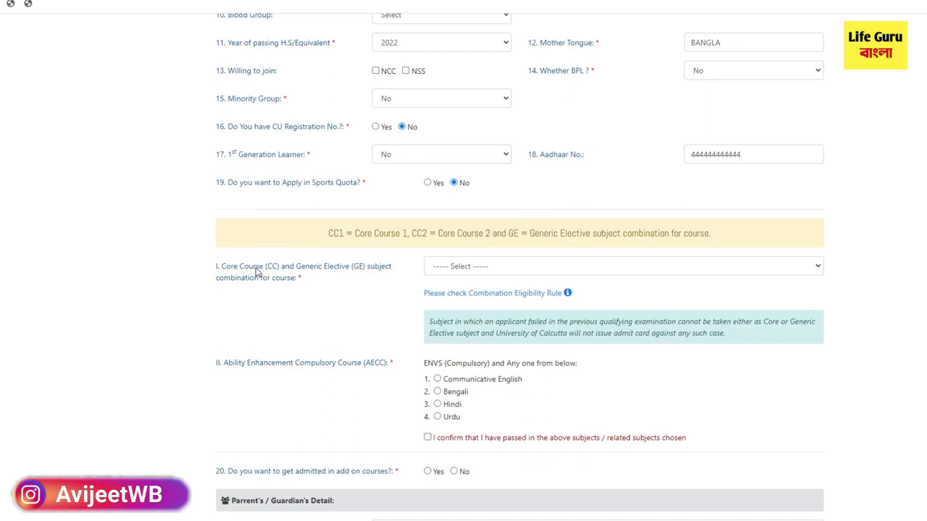
{"action": "left_click_drag", "start_coordinate": [222, 268], "coordinate": [383, 278]}
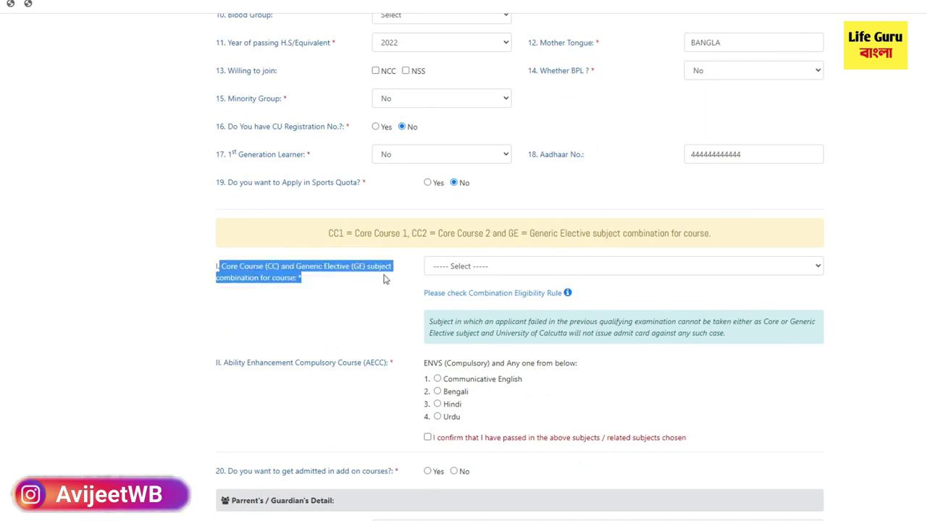
{"action": "left_click", "coordinate": [466, 268]}
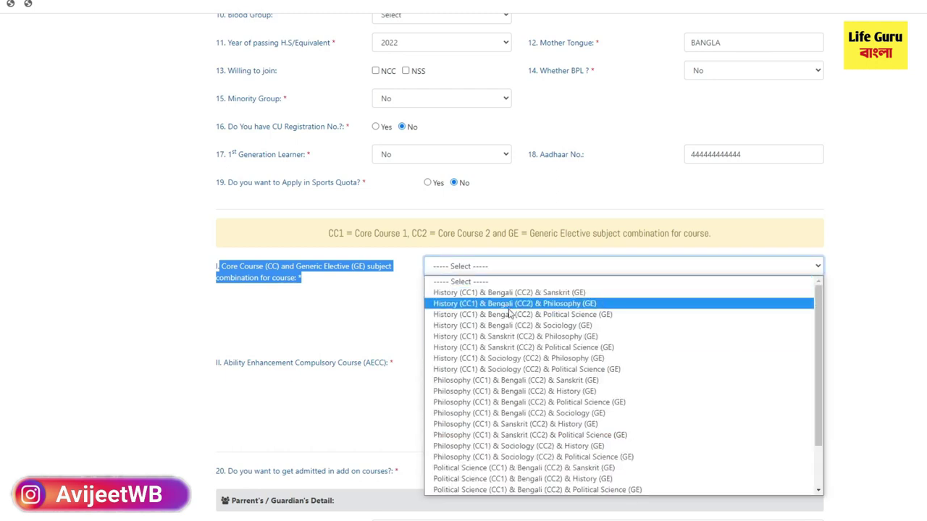
{"action": "scroll", "coordinate": [525, 406], "scroll_direction": "down", "scroll_amount": 1}
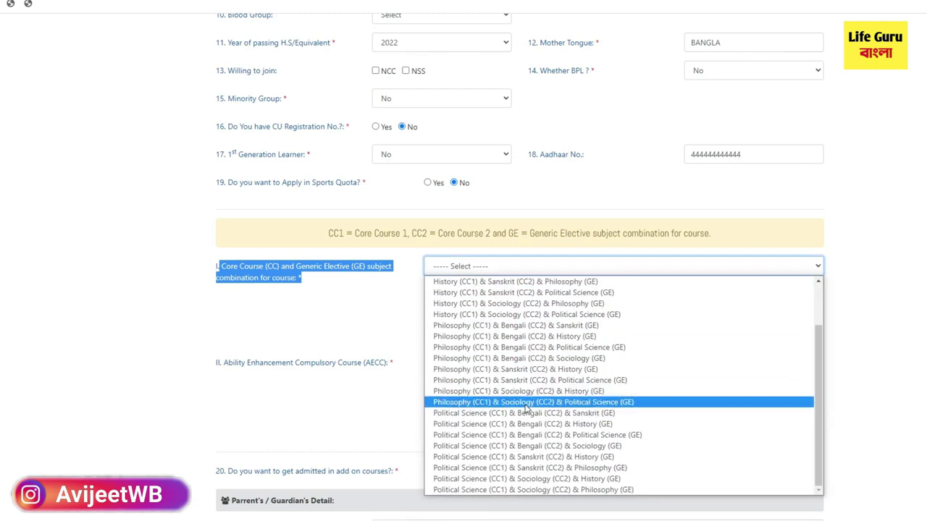
{"action": "scroll", "coordinate": [522, 407], "scroll_direction": "up", "scroll_amount": 1}
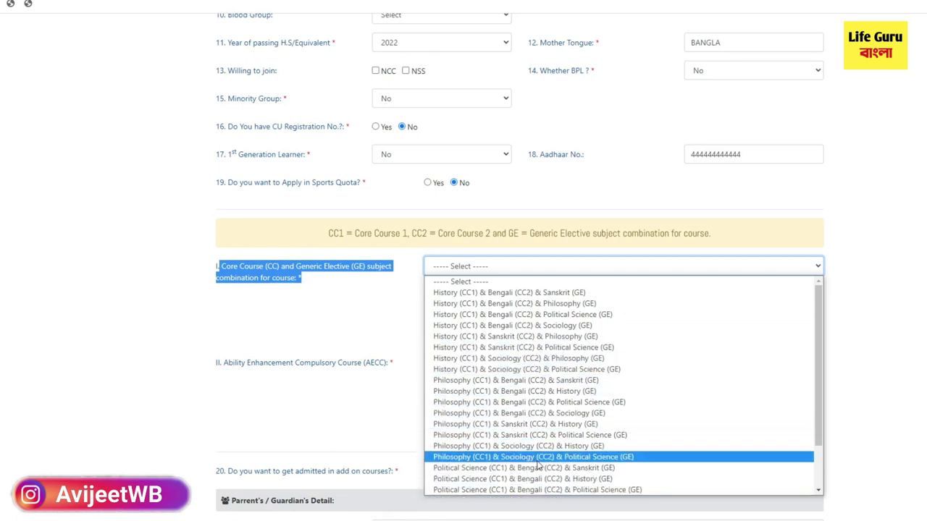
{"action": "left_click", "coordinate": [513, 426]}
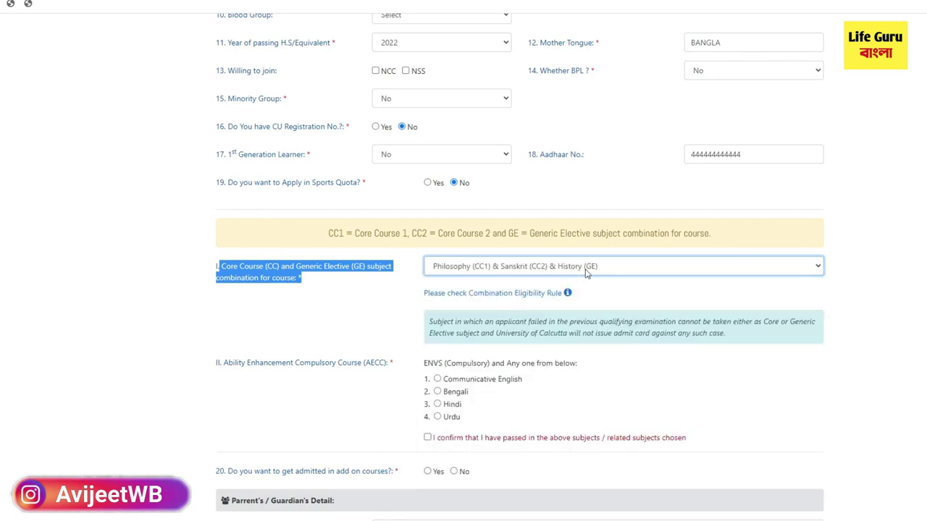
{"action": "left_click", "coordinate": [609, 269]}
{"action": "left_click", "coordinate": [487, 270]}
Step: Select Bengali as the AECC language
{"action": "left_click", "coordinate": [295, 368]}
{"action": "left_click_drag", "start_coordinate": [295, 368], "coordinate": [371, 367]}
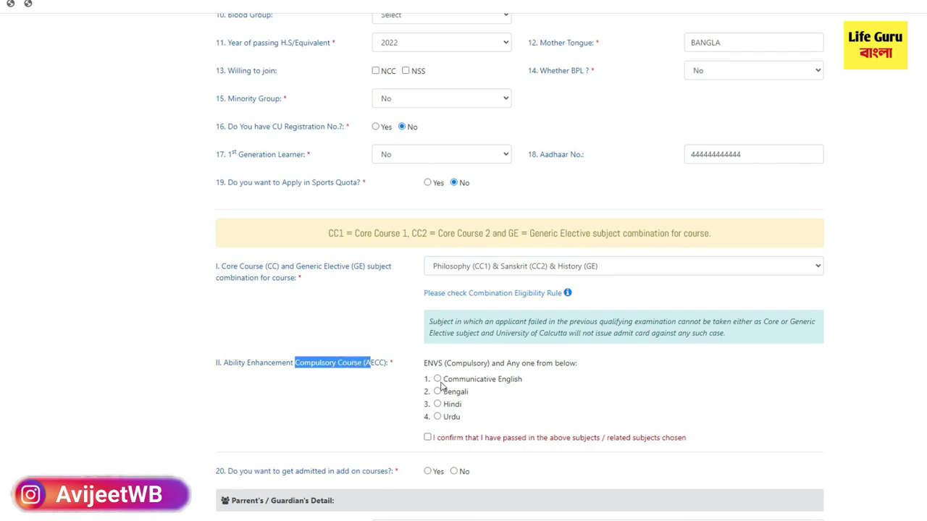
{"action": "left_click", "coordinate": [437, 391]}
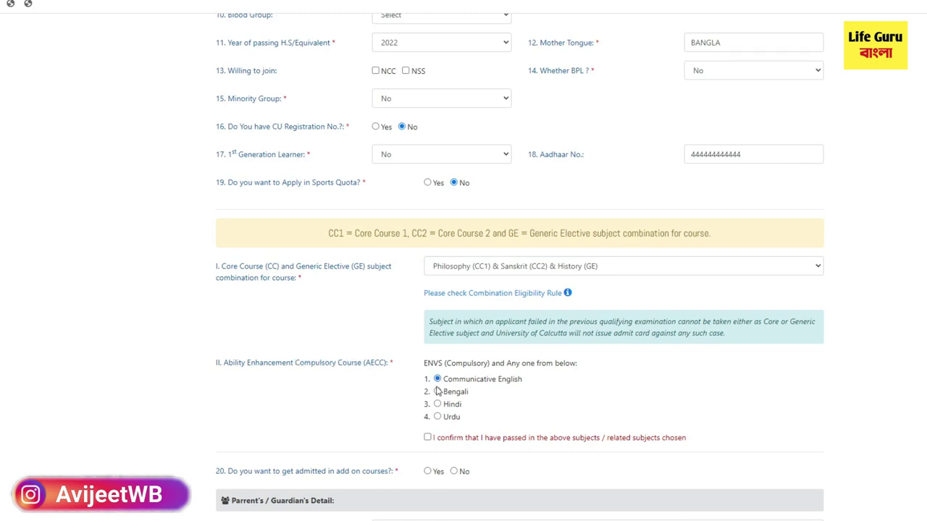
{"action": "left_click", "coordinate": [437, 404]}
{"action": "left_click", "coordinate": [438, 416]}
{"action": "left_click", "coordinate": [437, 392]}
Step: Tick the confirmation of having passed the chosen subjects
{"action": "scroll", "coordinate": [528, 404], "scroll_direction": "down", "scroll_amount": 1}
{"action": "left_click", "coordinate": [427, 377]}
{"action": "scroll", "coordinate": [428, 378], "scroll_direction": "down", "scroll_amount": 1}
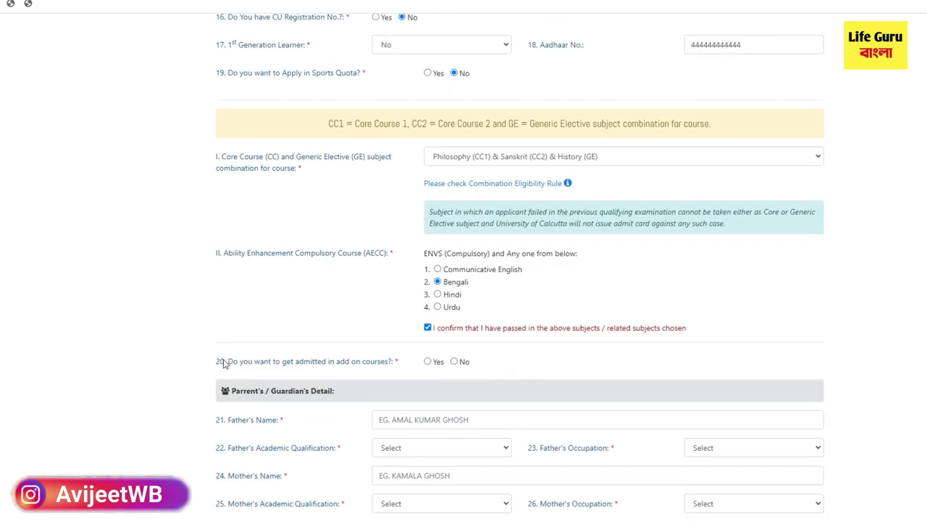
Step: Answer No to the add-on courses question, leaving Computer and Photography unselected
{"action": "left_click_drag", "start_coordinate": [226, 364], "coordinate": [399, 364]}
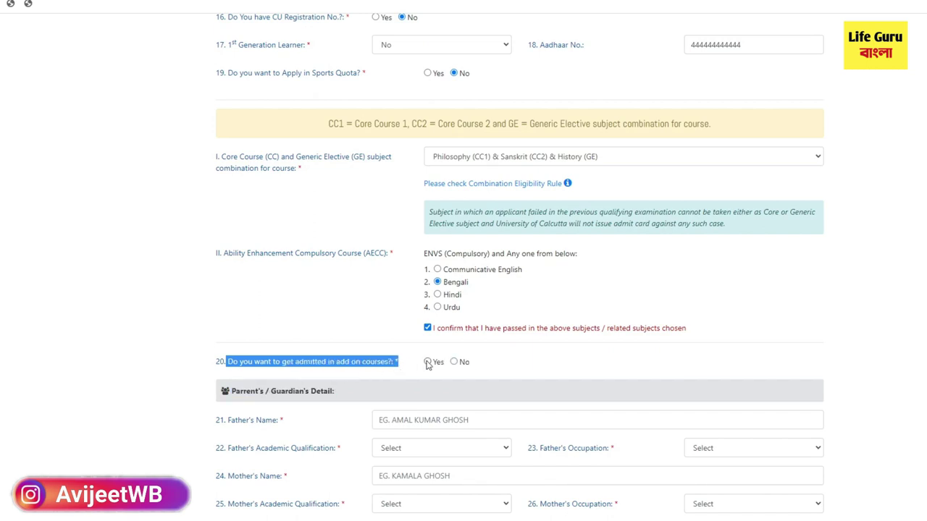
{"action": "left_click", "coordinate": [428, 362]}
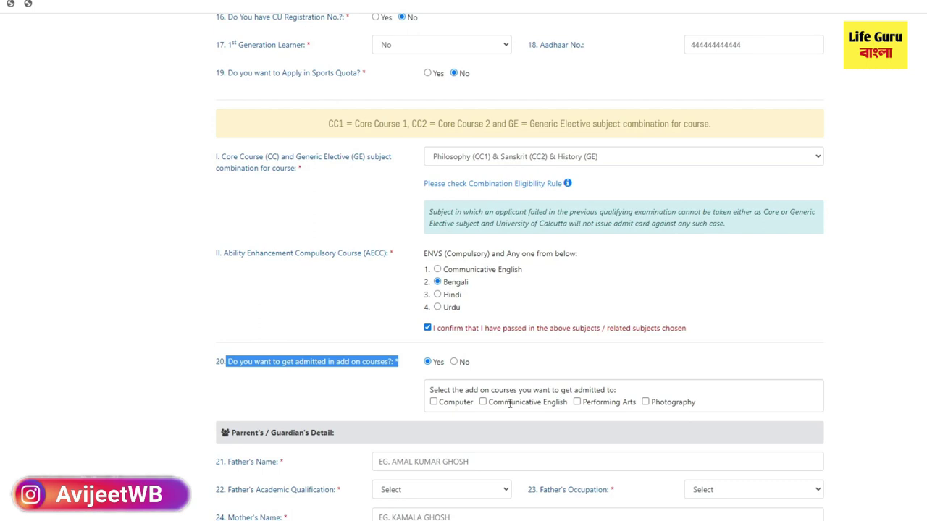
{"action": "left_click", "coordinate": [433, 403]}
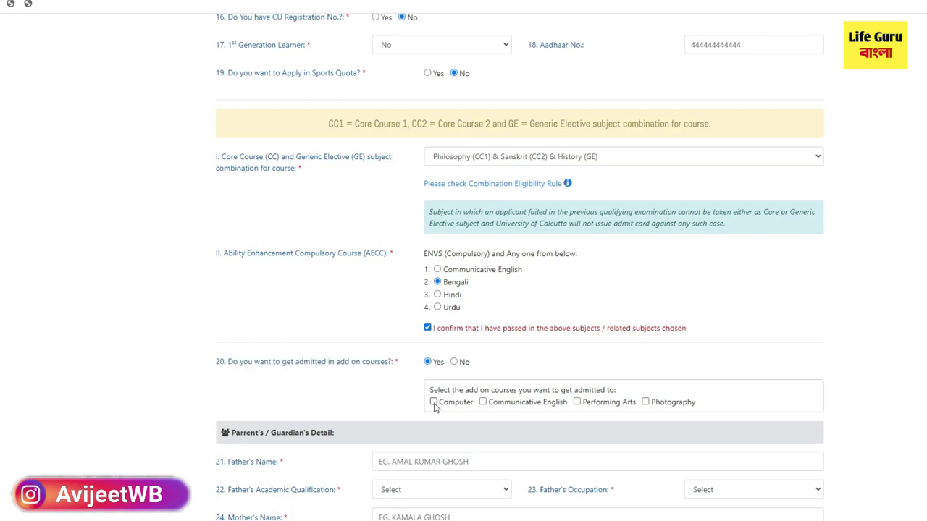
{"action": "left_click", "coordinate": [434, 403]}
{"action": "left_click", "coordinate": [646, 404]}
{"action": "left_click", "coordinate": [433, 402]}
{"action": "left_click", "coordinate": [454, 363]}
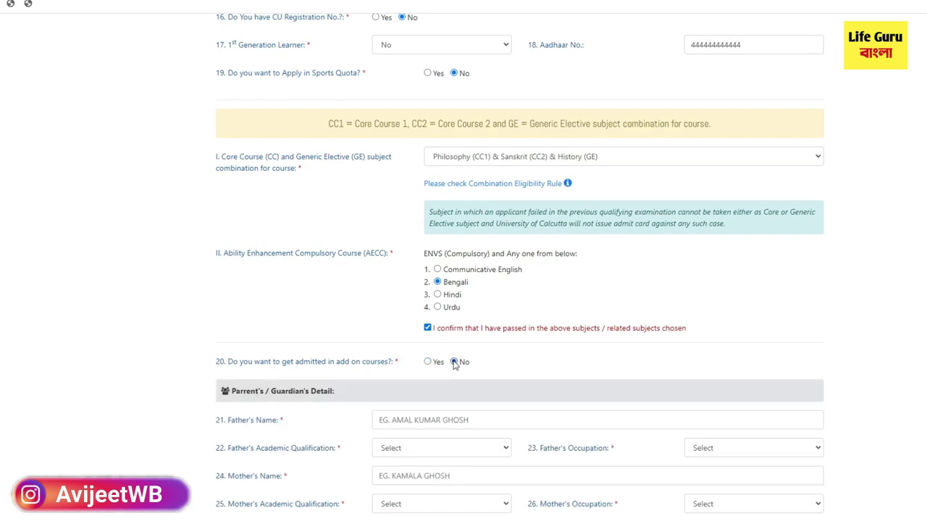
{"action": "scroll", "coordinate": [457, 376], "scroll_direction": "down", "scroll_amount": 4}
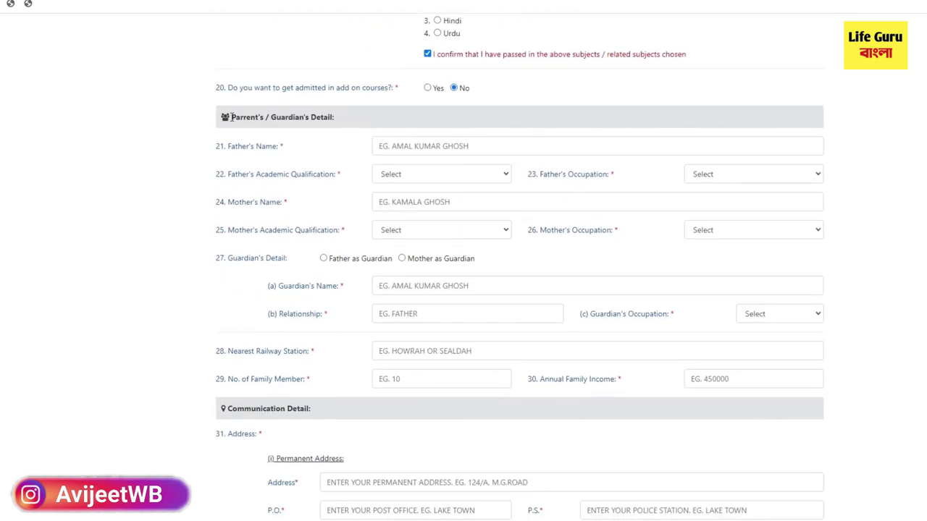
Step: Enter the father's name, with qualification GRADUATE and occupation BUSINESS
{"action": "left_click_drag", "start_coordinate": [231, 117], "coordinate": [337, 120]}
{"action": "left_click", "coordinate": [400, 148]}
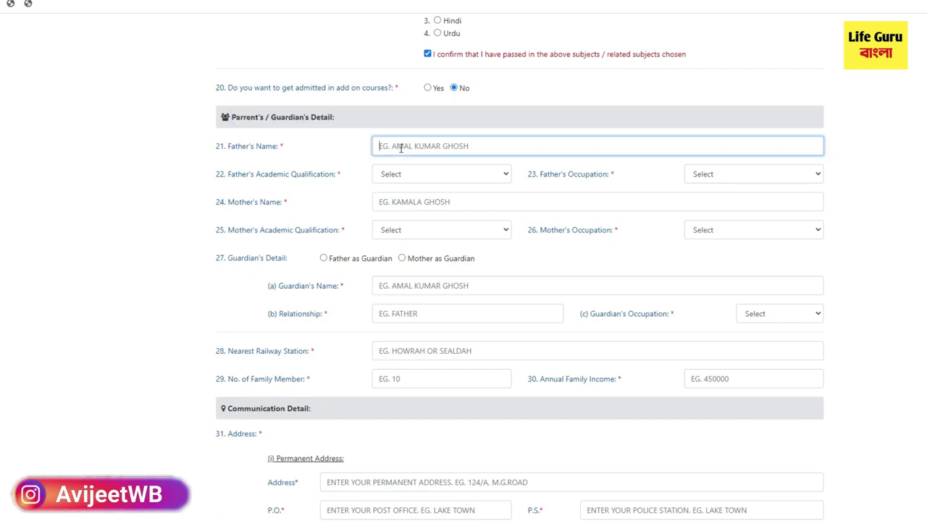
{"action": "type", "text": "FGFHF"}
{"action": "type", "text": "JJJ"}
{"action": "left_click", "coordinate": [406, 180]}
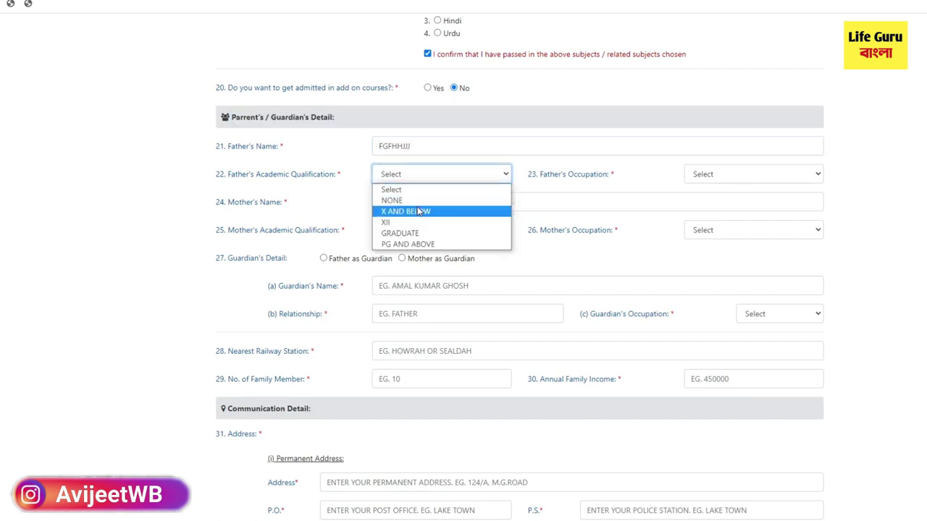
{"action": "left_click", "coordinate": [422, 232]}
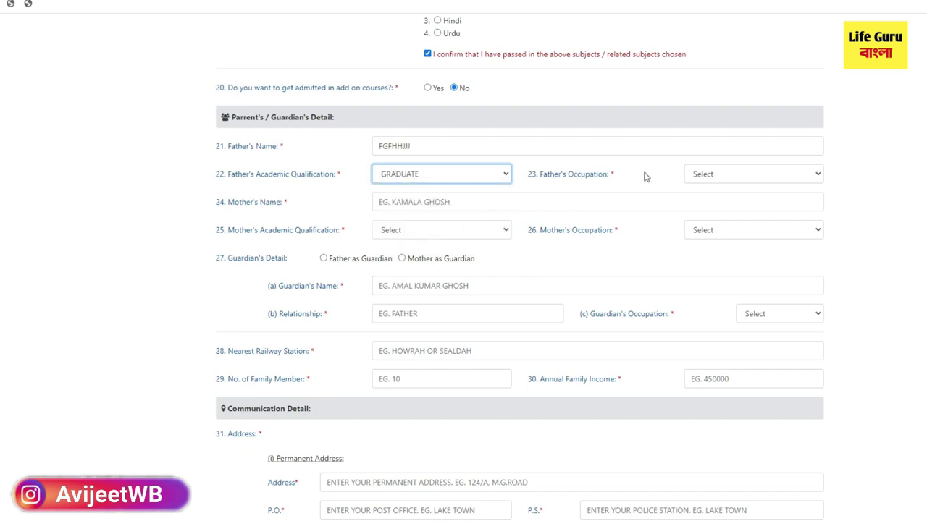
{"action": "left_click", "coordinate": [702, 176]}
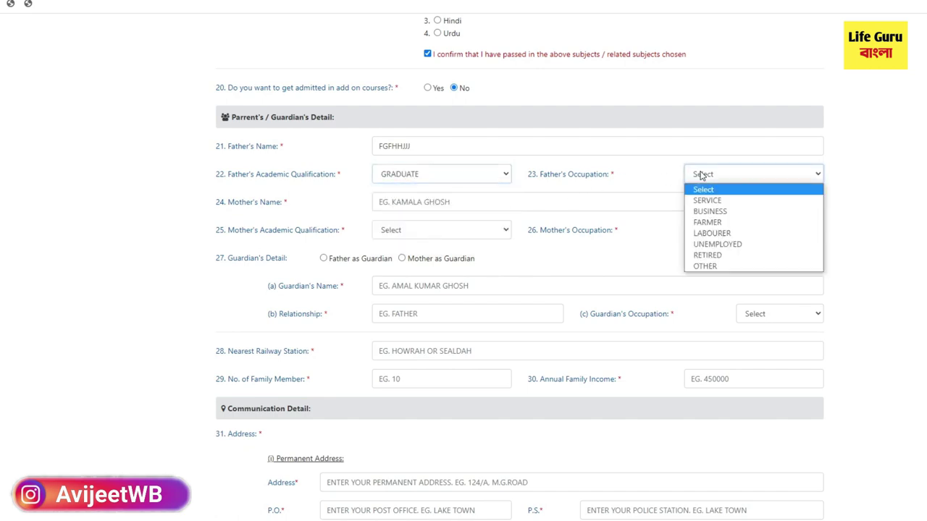
{"action": "left_click", "coordinate": [714, 211]}
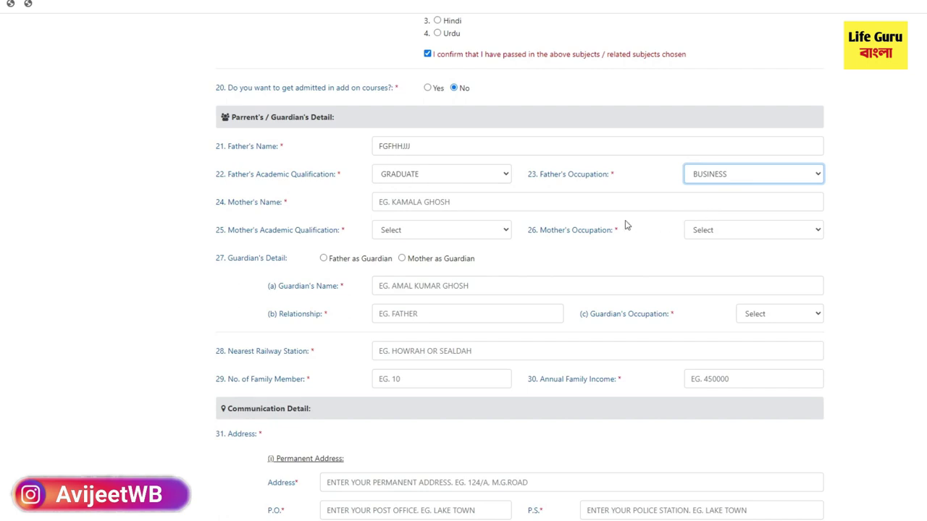
Step: Enter the mother's name, with qualification GRADUATE and occupation HOUSEWIFE
{"action": "left_click", "coordinate": [398, 202]}
{"action": "type", "text": "SDGFHGJGHK"}
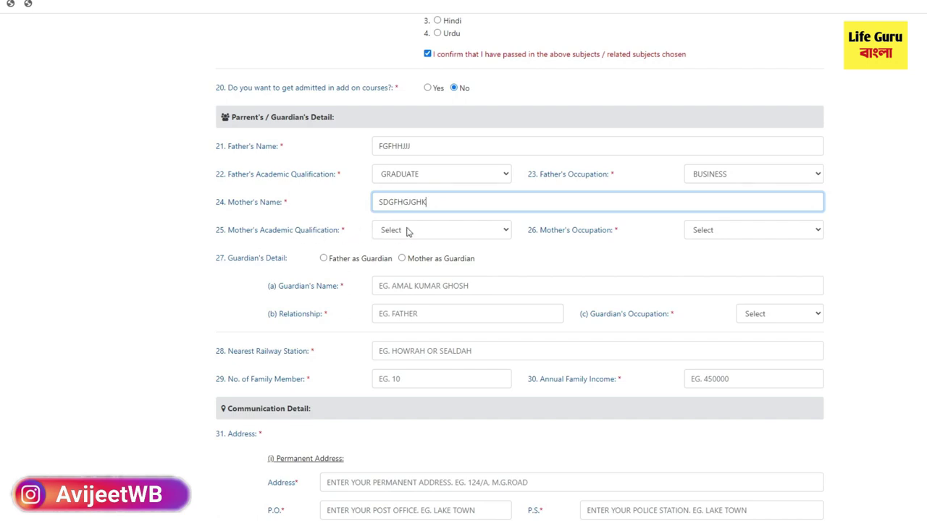
{"action": "left_click", "coordinate": [407, 230]}
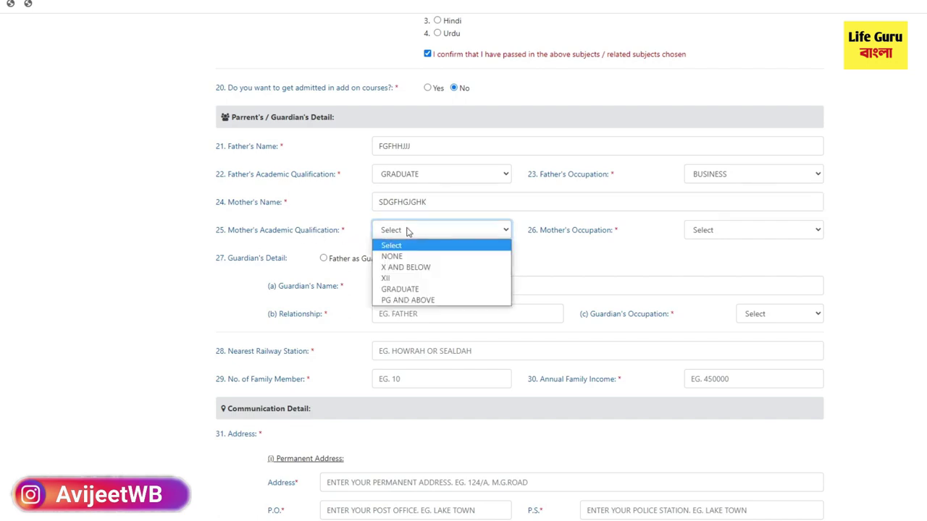
{"action": "left_click", "coordinate": [422, 288]}
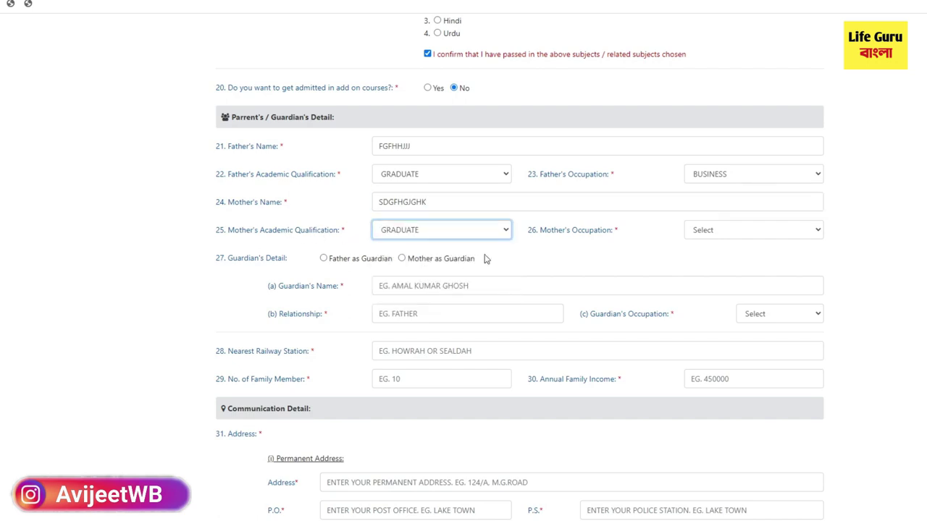
{"action": "left_click", "coordinate": [730, 233]}
{"action": "left_click", "coordinate": [733, 259]}
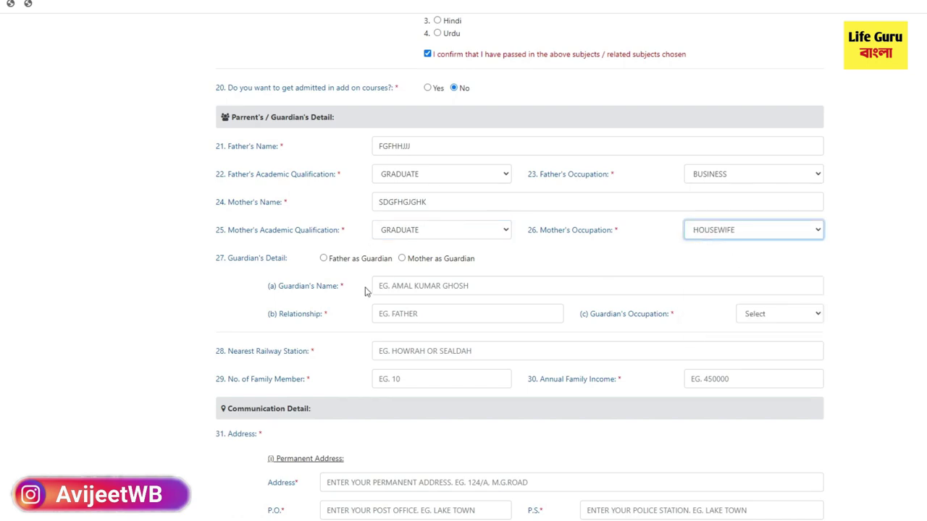
Step: Set Mother as the guardian
{"action": "left_click_drag", "start_coordinate": [230, 261], "coordinate": [314, 262]}
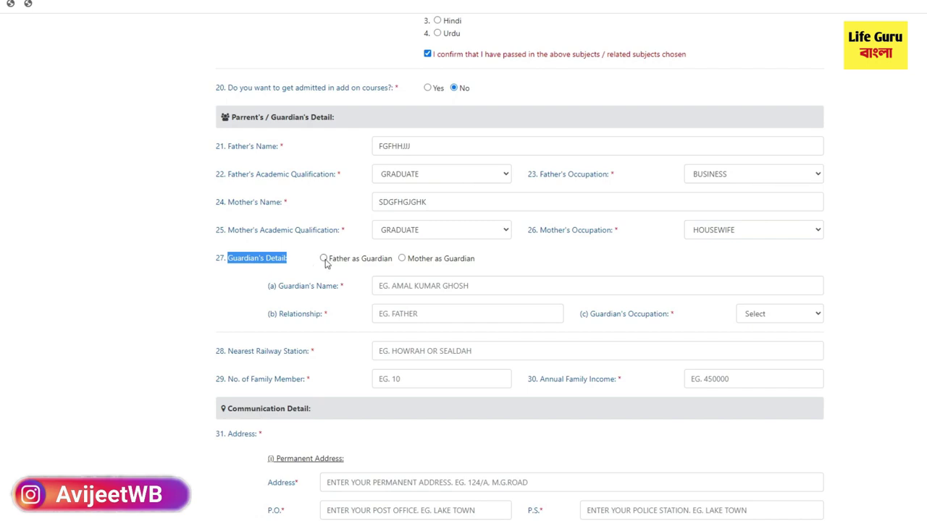
{"action": "left_click", "coordinate": [324, 260]}
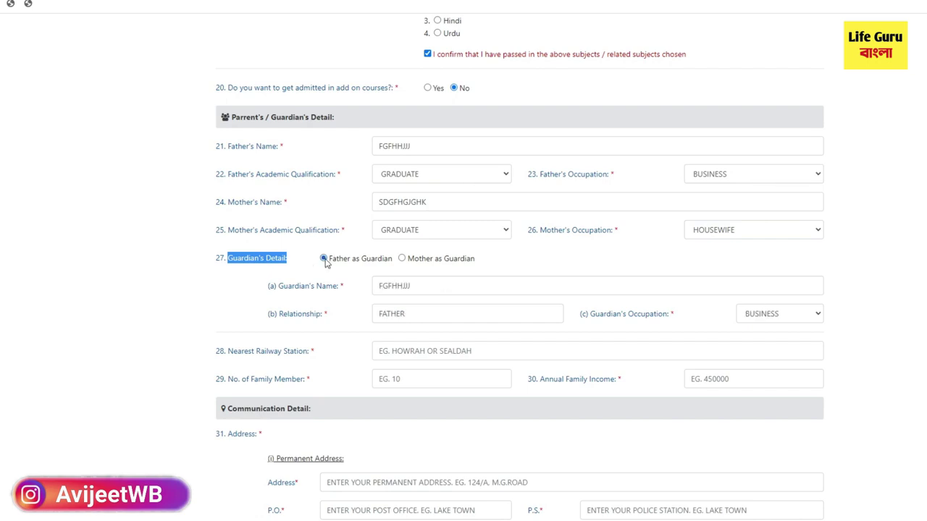
{"action": "left_click", "coordinate": [402, 259]}
{"action": "left_click", "coordinate": [324, 260]}
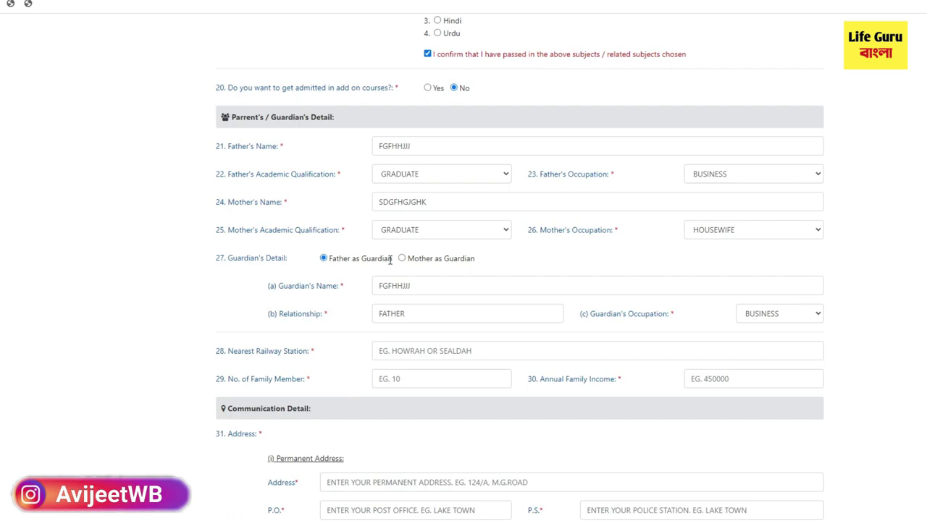
{"action": "left_click", "coordinate": [403, 261]}
Step: Enter nearest railway station BARAACKPORE, 4 family members and annual family income 500000
{"action": "scroll", "coordinate": [340, 333], "scroll_direction": "down", "scroll_amount": 1}
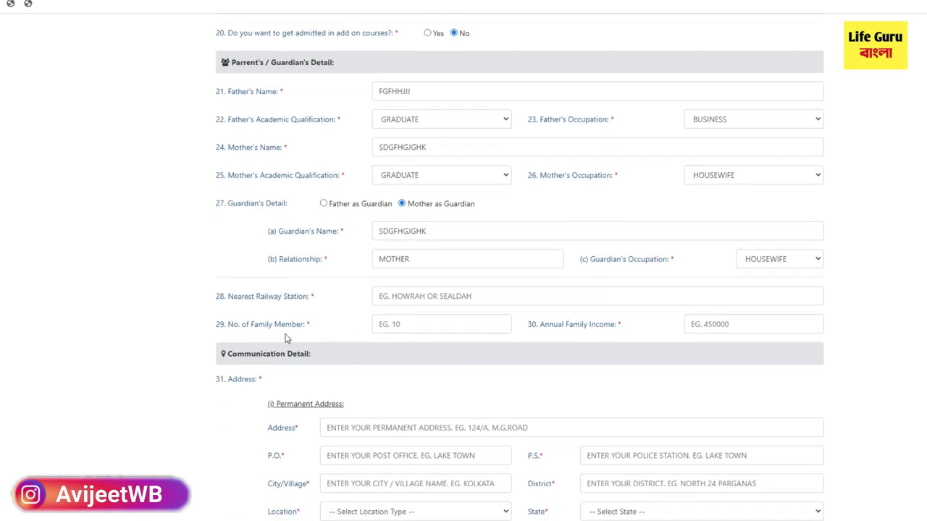
{"action": "scroll", "coordinate": [275, 339], "scroll_direction": "down", "scroll_amount": 1}
{"action": "left_click_drag", "start_coordinate": [229, 247], "coordinate": [318, 247]}
{"action": "left_click", "coordinate": [406, 243]}
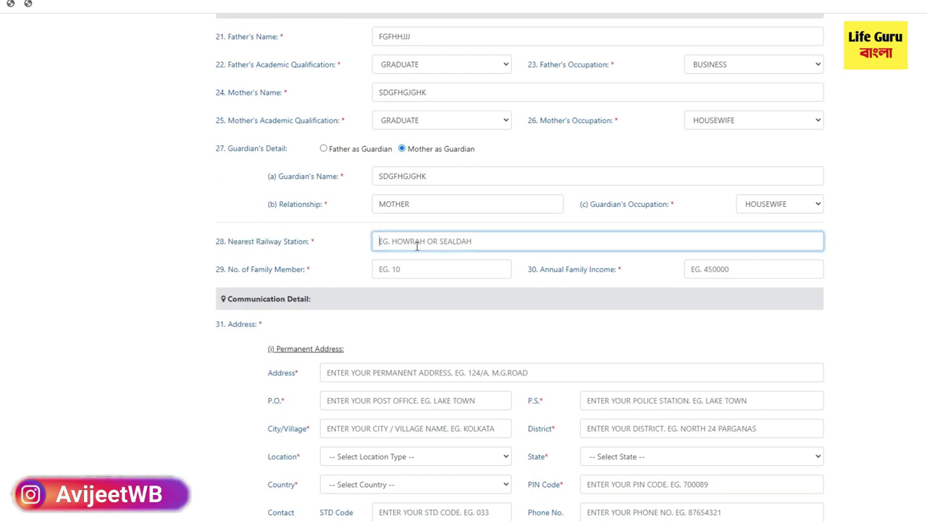
{"action": "type", "text": "BARAACKPORE"}
{"action": "left_click", "coordinate": [398, 269]}
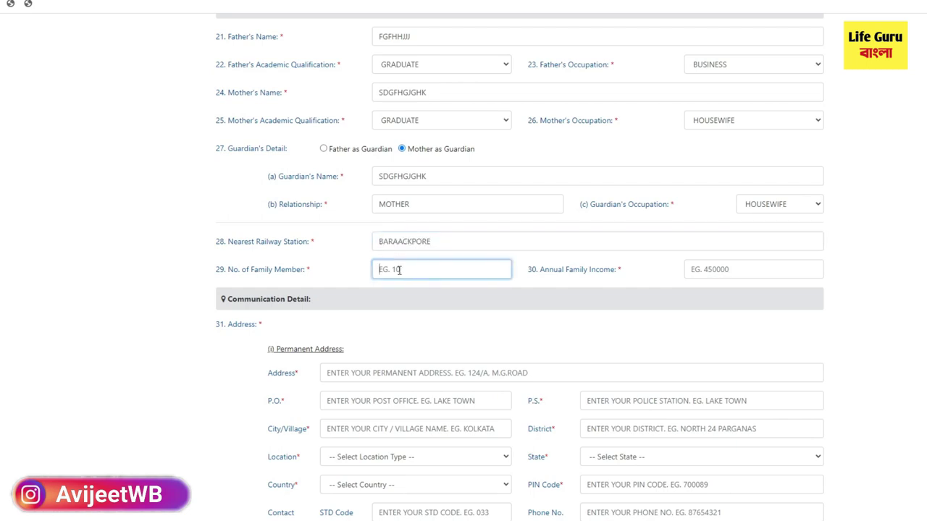
{"action": "type", "text": "4"}
{"action": "left_click", "coordinate": [736, 271]}
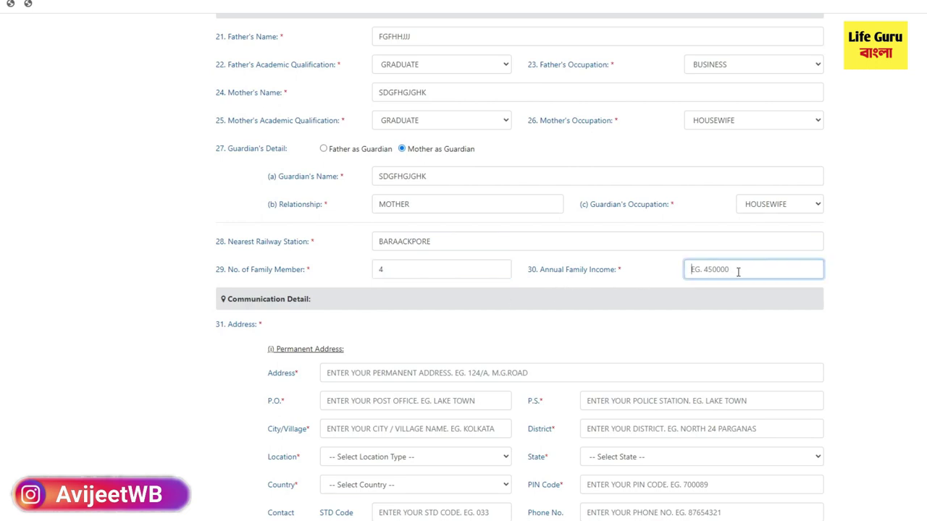
{"action": "type", "text": "500000"}
Step: Enter the permanent address line and its post office
{"action": "scroll", "coordinate": [442, 327], "scroll_direction": "down", "scroll_amount": 2}
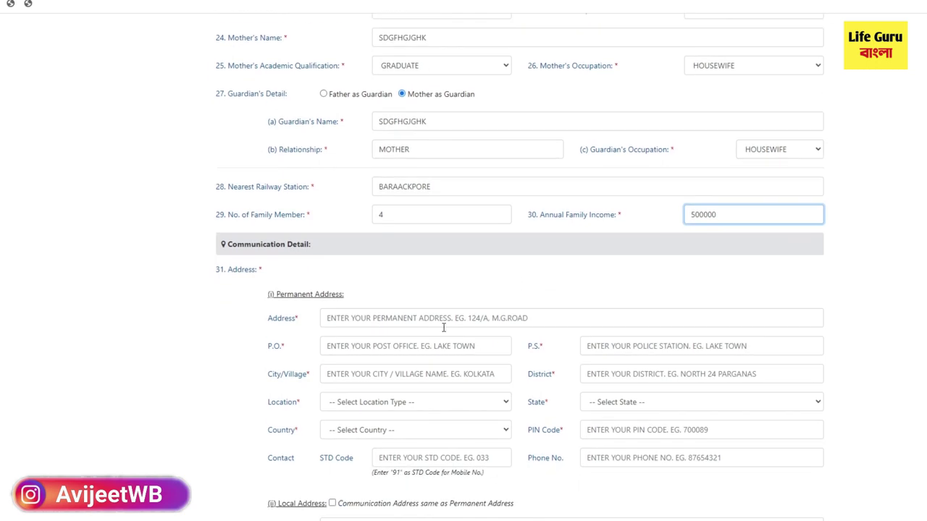
{"action": "scroll", "coordinate": [299, 275], "scroll_direction": "down", "scroll_amount": 3}
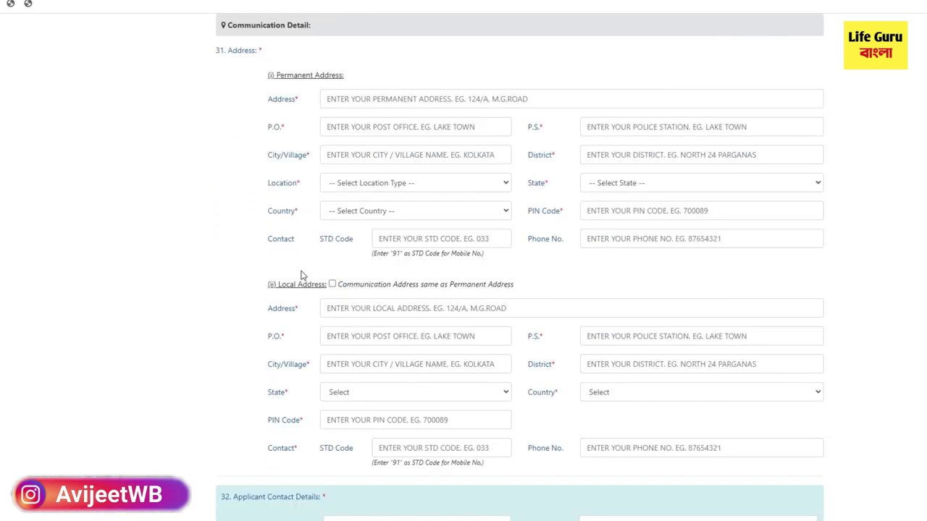
{"action": "scroll", "coordinate": [321, 24], "scroll_direction": "up", "scroll_amount": 2}
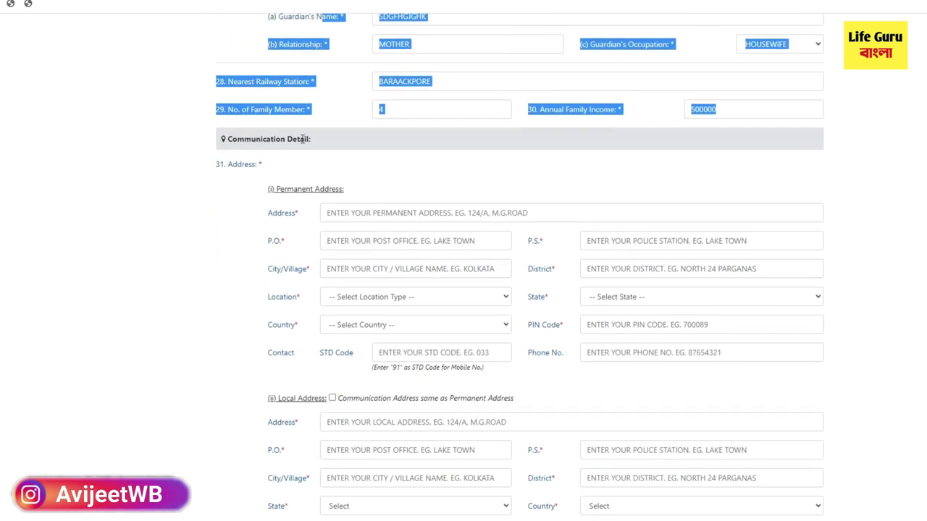
{"action": "scroll", "coordinate": [302, 181], "scroll_direction": "down", "scroll_amount": 2}
{"action": "left_click", "coordinate": [356, 107]}
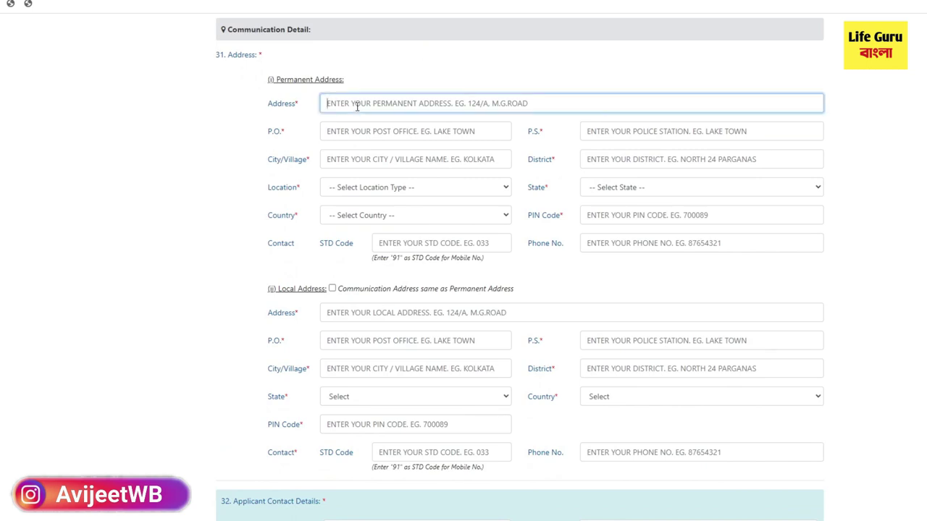
{"action": "type", "text": "DFHGVBHUKHJKLJJ"}
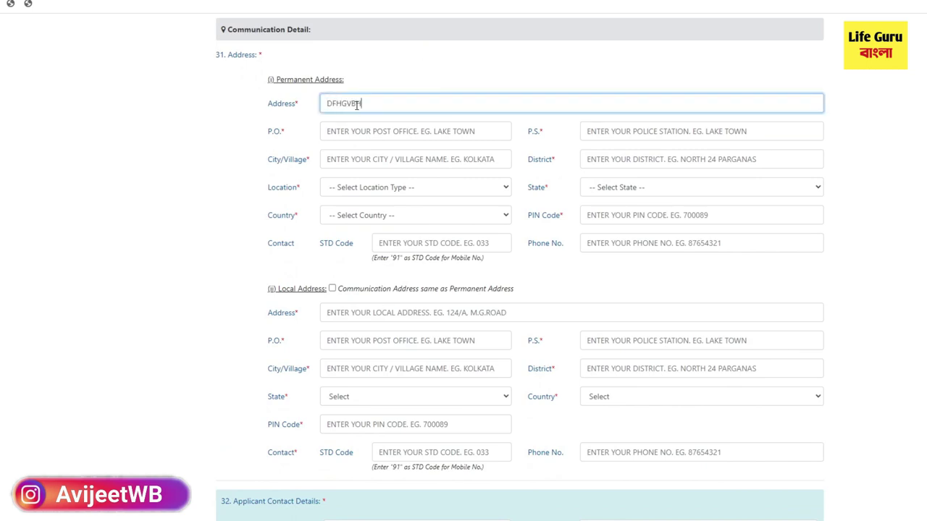
{"action": "left_click", "coordinate": [378, 134]}
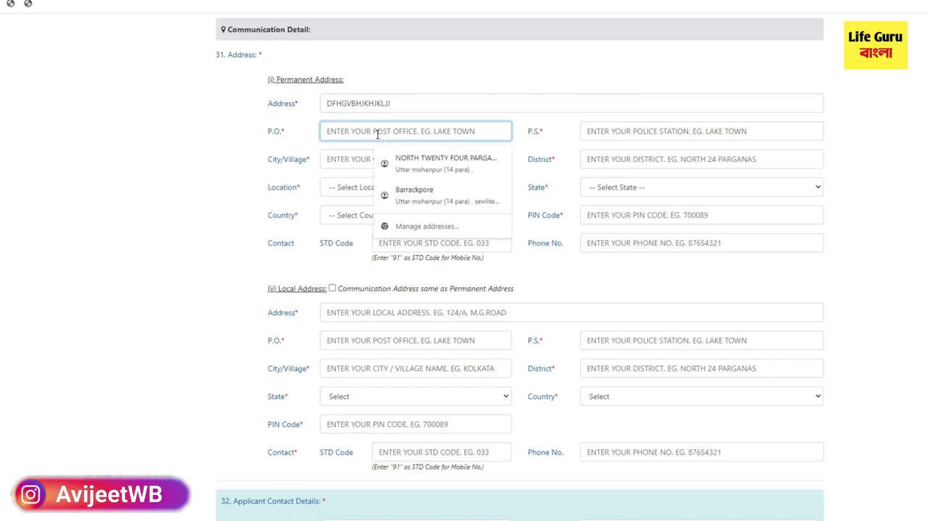
{"action": "type", "text": "SYGUGHIH"}
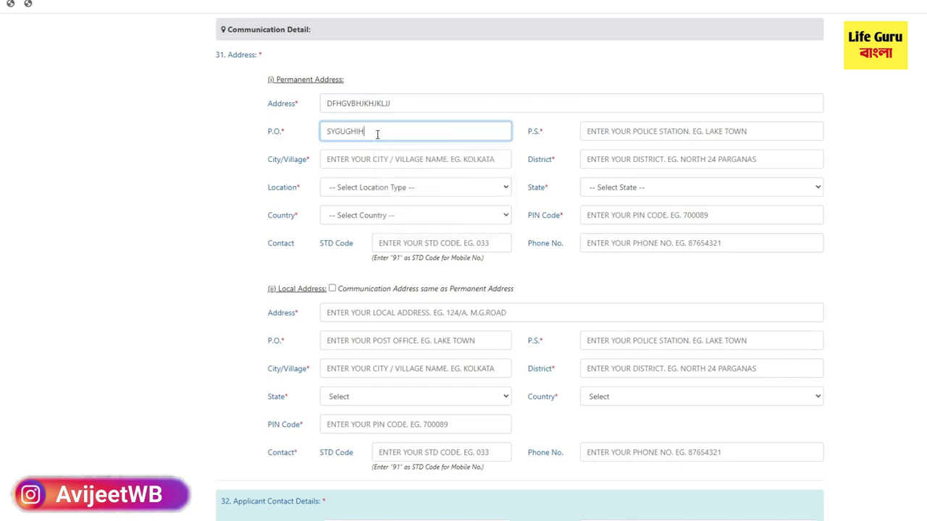
Step: Fill in the police station, city or village, and district 24 for the permanent address
{"action": "left_click", "coordinate": [664, 131]}
{"action": "type", "text": "G"}
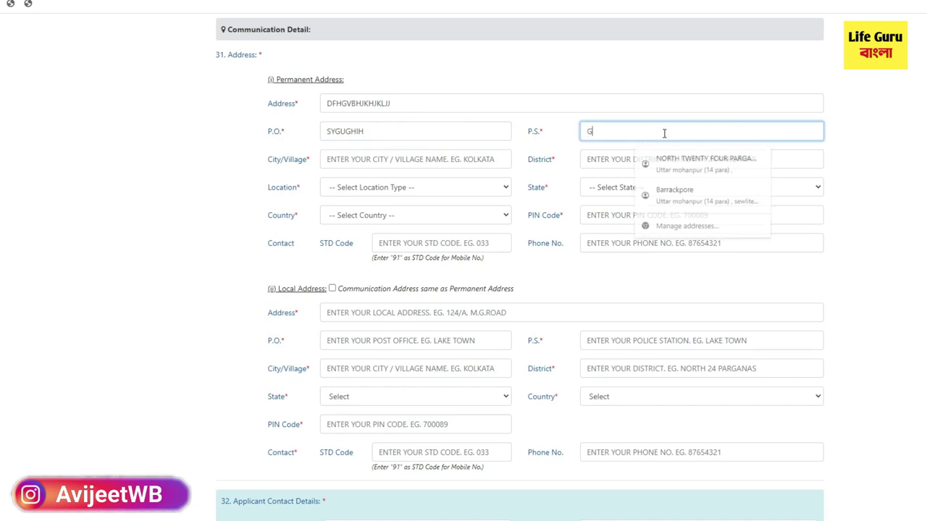
{"action": "type", "text": "JGJHJHKHK"}
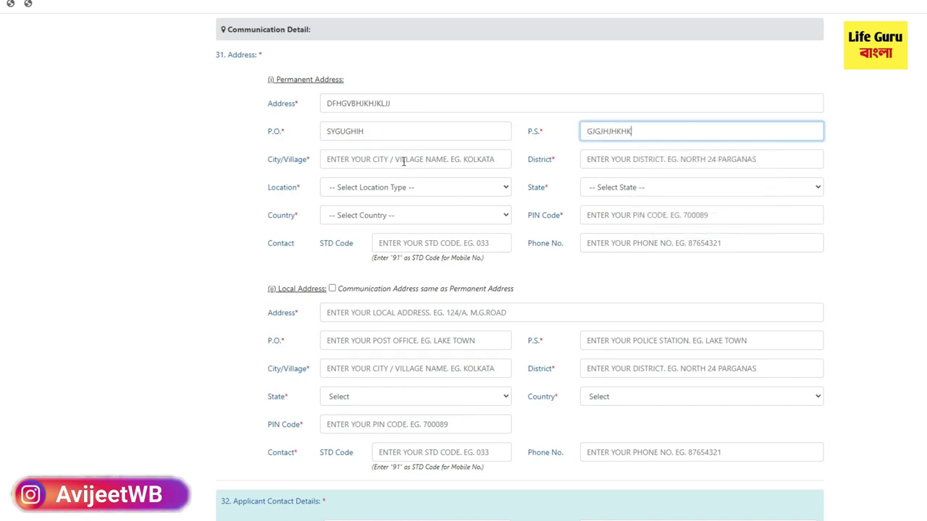
{"action": "left_click", "coordinate": [402, 160]}
{"action": "type", "text": "HJHJHKHKH"}
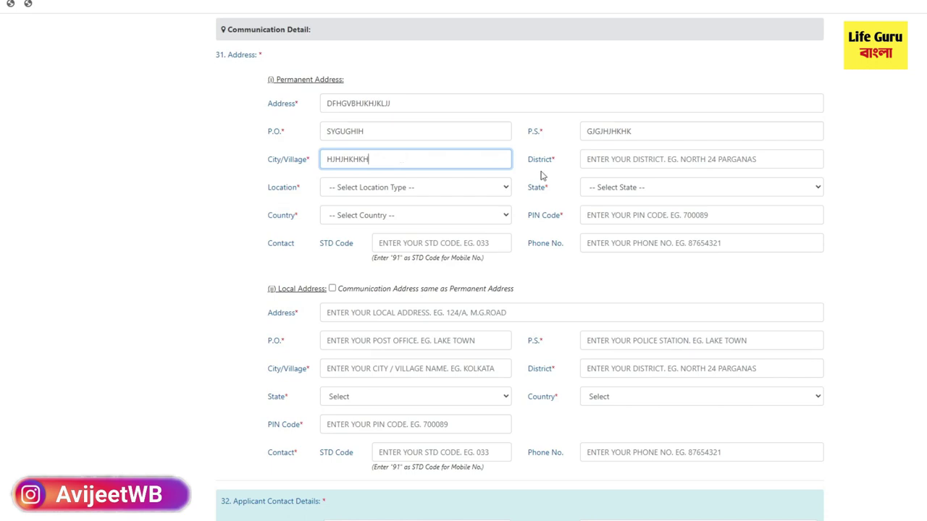
{"action": "left_click", "coordinate": [622, 160]}
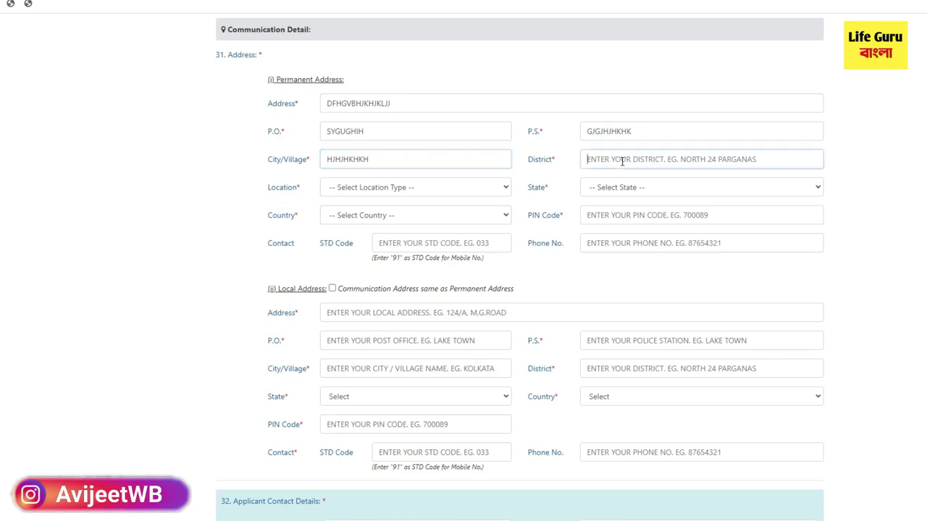
{"action": "type", "text": "J"}
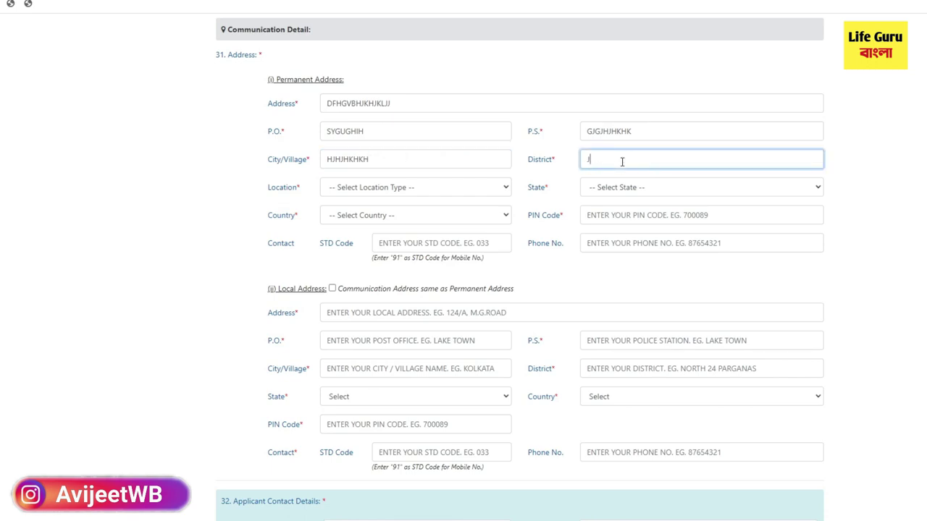
{"action": "key", "text": "BackSpace"}
{"action": "type", "text": "24 PGS"}
Step: Choose URBAN, state WEST BENGAL and country INDIA, and fill the PIN code from a suggestion
{"action": "left_click", "coordinate": [352, 190]}
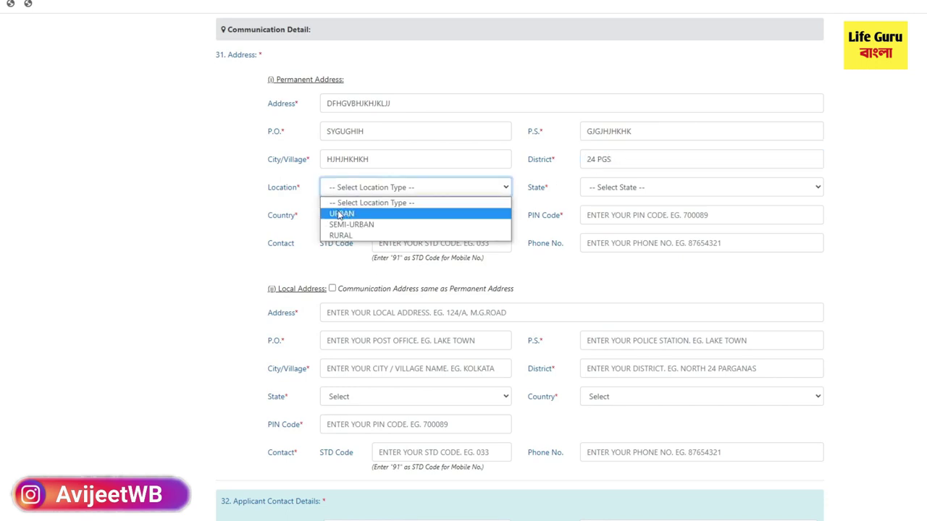
{"action": "left_click", "coordinate": [334, 217]}
{"action": "left_click", "coordinate": [601, 194]}
{"action": "left_click", "coordinate": [650, 202]}
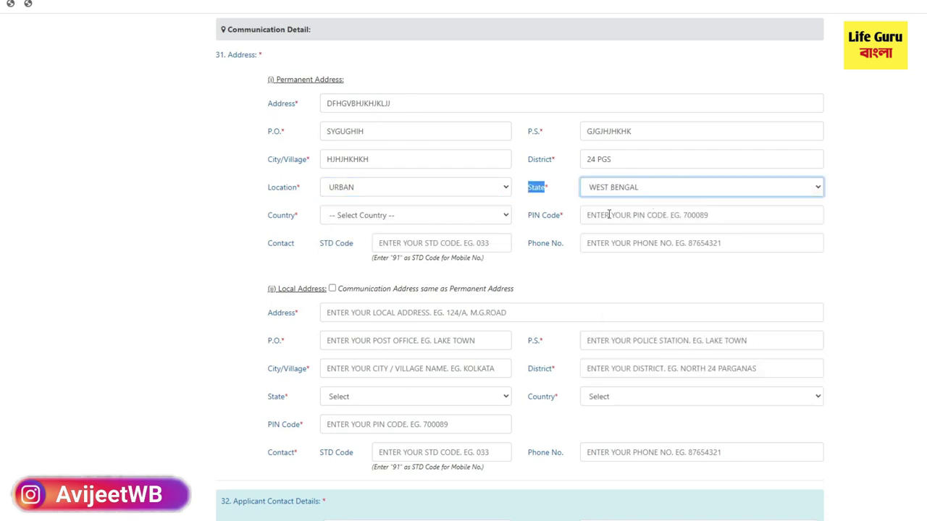
{"action": "left_click", "coordinate": [582, 219]}
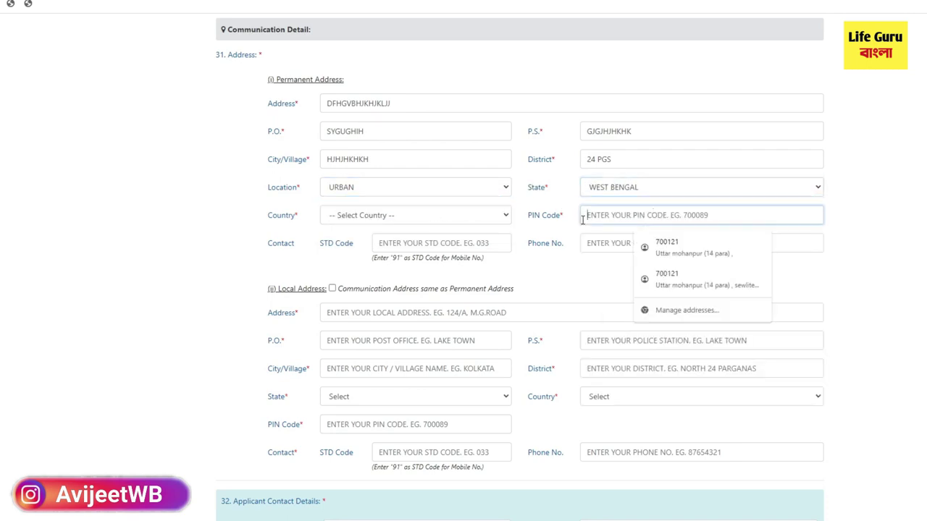
{"action": "left_click", "coordinate": [503, 216]}
{"action": "left_click", "coordinate": [414, 243]}
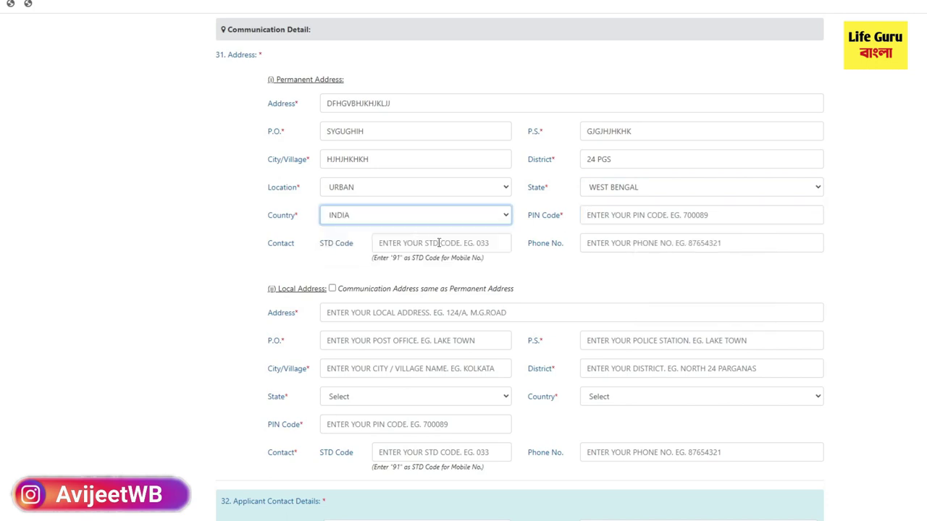
{"action": "left_click", "coordinate": [596, 215]}
{"action": "left_click", "coordinate": [623, 223]}
{"action": "scroll", "coordinate": [437, 151], "scroll_direction": "down", "scroll_amount": 2}
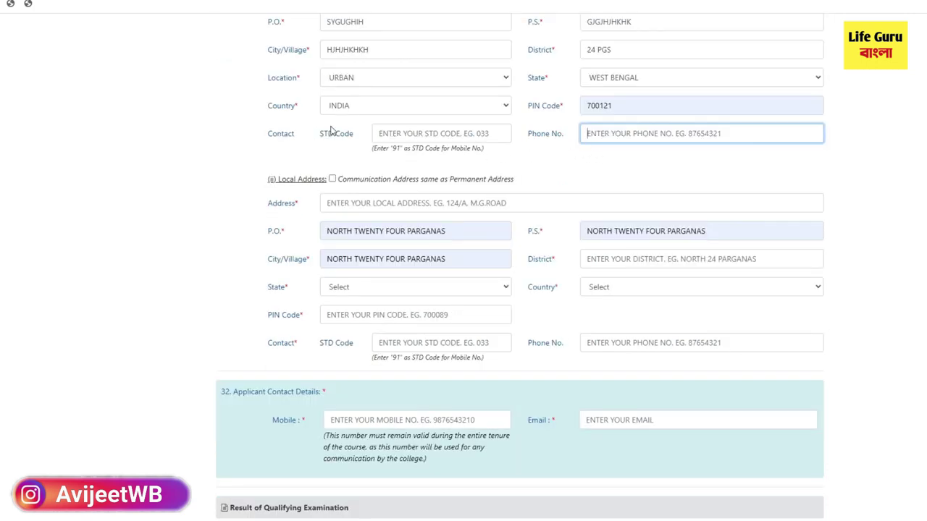
{"action": "scroll", "coordinate": [378, 131], "scroll_direction": "up", "scroll_amount": 3}
Step: Make the communication address the same as the permanent address
{"action": "double_click", "coordinate": [270, 245]}
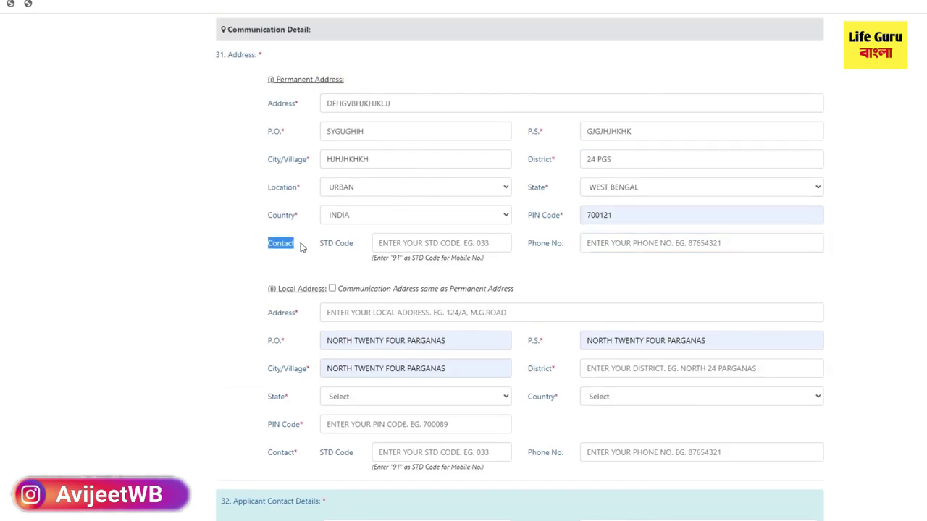
{"action": "scroll", "coordinate": [590, 262], "scroll_direction": "down", "scroll_amount": 1}
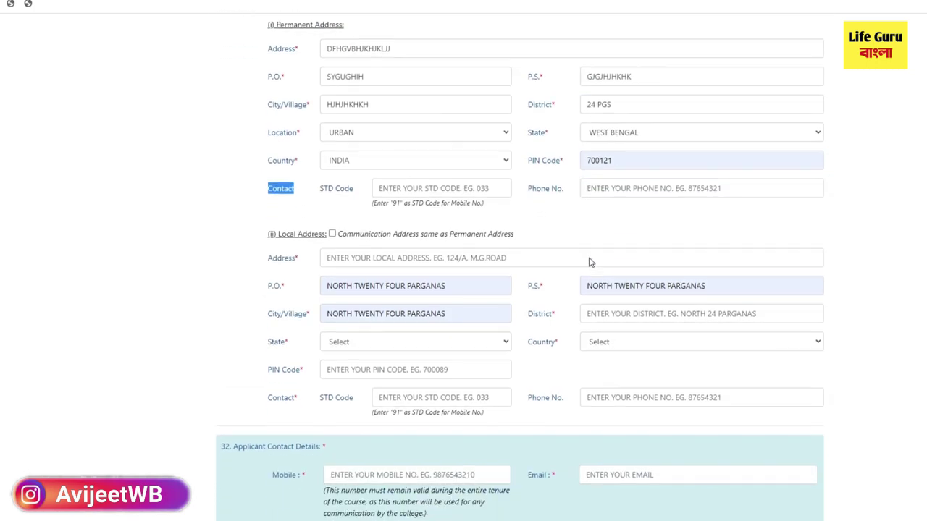
{"action": "scroll", "coordinate": [590, 258], "scroll_direction": "down", "scroll_amount": 1}
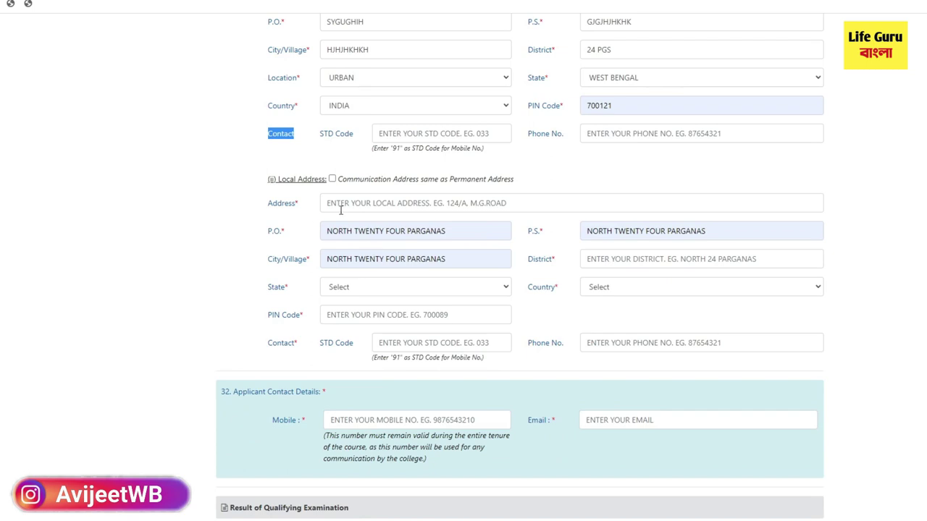
{"action": "scroll", "coordinate": [416, 294], "scroll_direction": "down", "scroll_amount": 1}
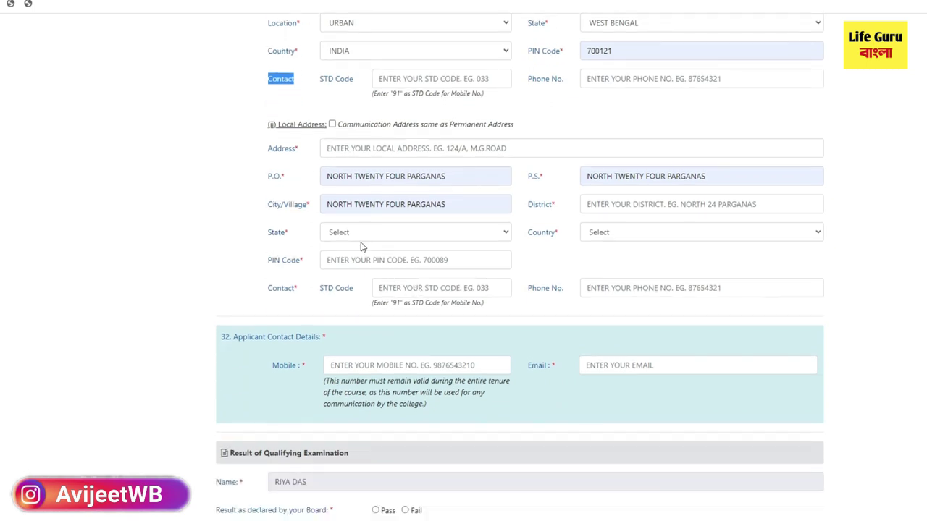
{"action": "left_click", "coordinate": [332, 125]}
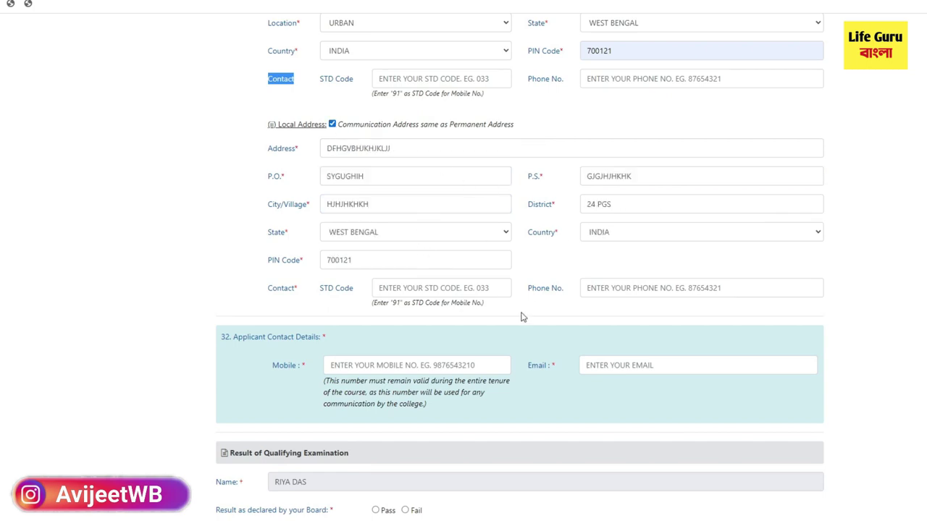
{"action": "scroll", "coordinate": [521, 312], "scroll_direction": "down", "scroll_amount": 3}
{"action": "scroll", "coordinate": [520, 313], "scroll_direction": "down", "scroll_amount": 1}
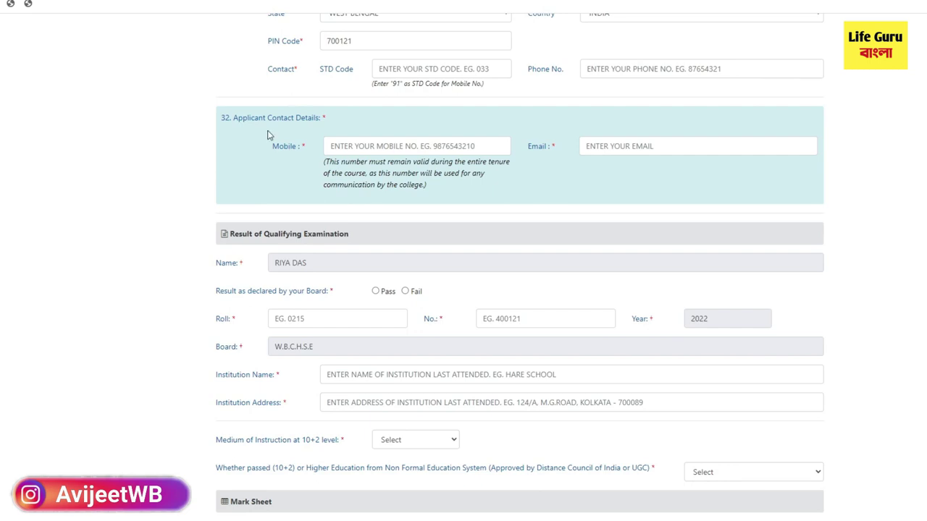
Step: Enter the board roll and roll number for the qualifying exam
{"action": "scroll", "coordinate": [386, 258], "scroll_direction": "up", "scroll_amount": 2}
{"action": "left_click_drag", "start_coordinate": [527, 257], "coordinate": [552, 259]}
{"action": "scroll", "coordinate": [497, 290], "scroll_direction": "down", "scroll_amount": 4}
{"action": "scroll", "coordinate": [497, 290], "scroll_direction": "up", "scroll_amount": 1}
{"action": "mouse_move", "coordinate": [349, 179]}
{"action": "left_mouse_down"}
{"action": "mouse_move", "coordinate": [192, 194]}
{"action": "mouse_move", "coordinate": [258, 179]}
{"action": "mouse_move", "coordinate": [352, 175]}
{"action": "left_mouse_up"}
{"action": "left_click", "coordinate": [194, 193]}
{"action": "scroll", "coordinate": [276, 259], "scroll_direction": "down", "scroll_amount": 1}
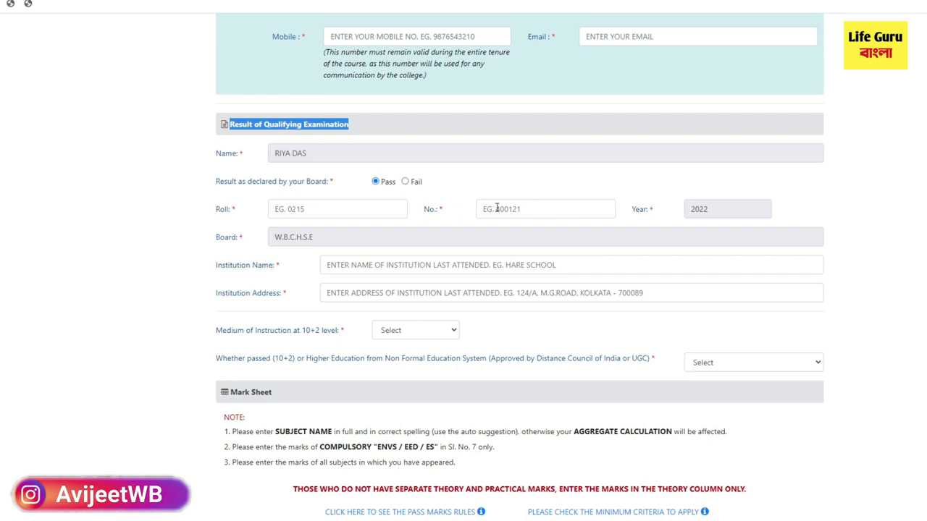
{"action": "left_click", "coordinate": [319, 208]}
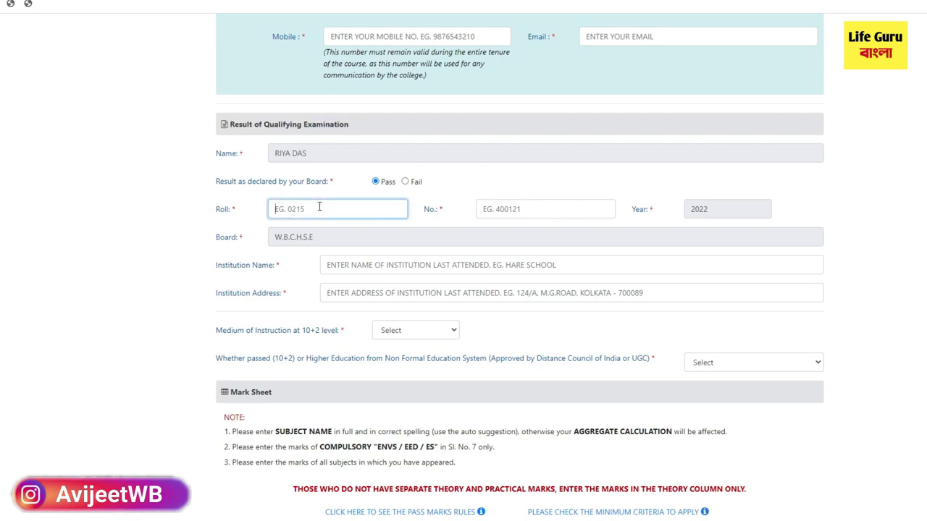
{"action": "left_click", "coordinate": [511, 208]}
{"action": "type", "text": "45564"}
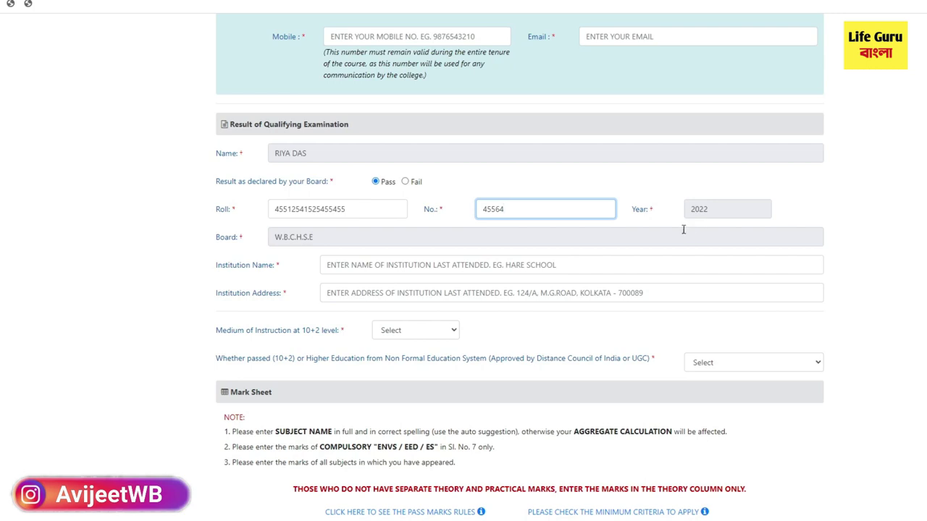
Step: Enter ABS as the institution name
{"action": "left_click", "coordinate": [335, 268]}
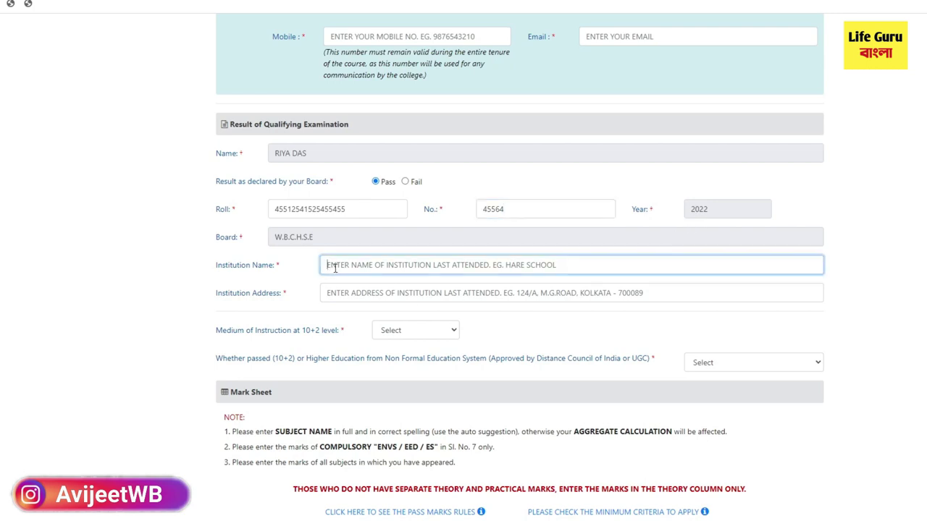
{"action": "left_click_drag", "start_coordinate": [277, 266], "coordinate": [215, 273]}
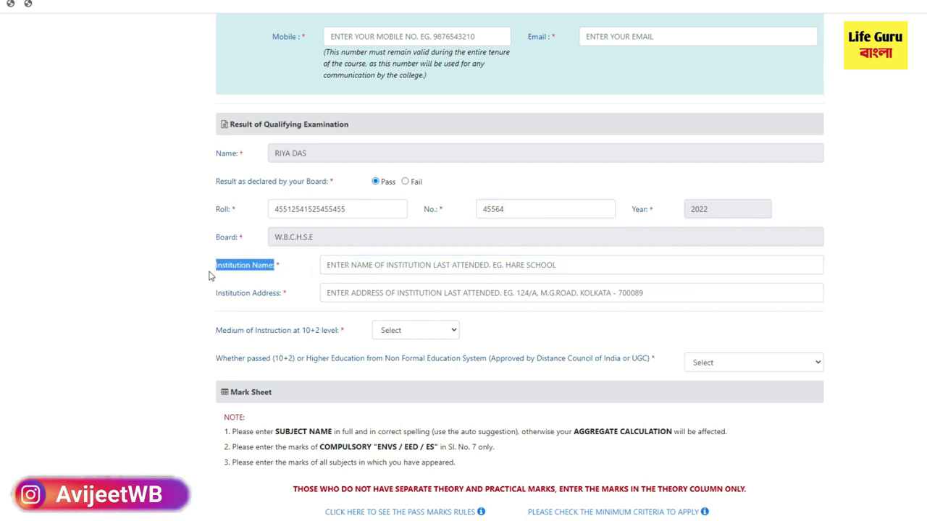
{"action": "left_click", "coordinate": [337, 266]}
{"action": "type", "text": "ABS"}
{"action": "left_click", "coordinate": [343, 294]}
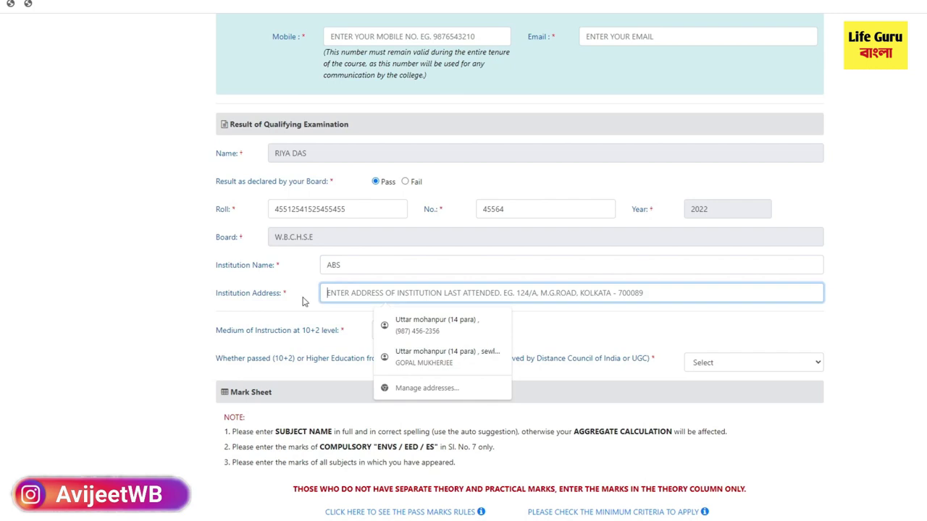
{"action": "left_click", "coordinate": [298, 303]}
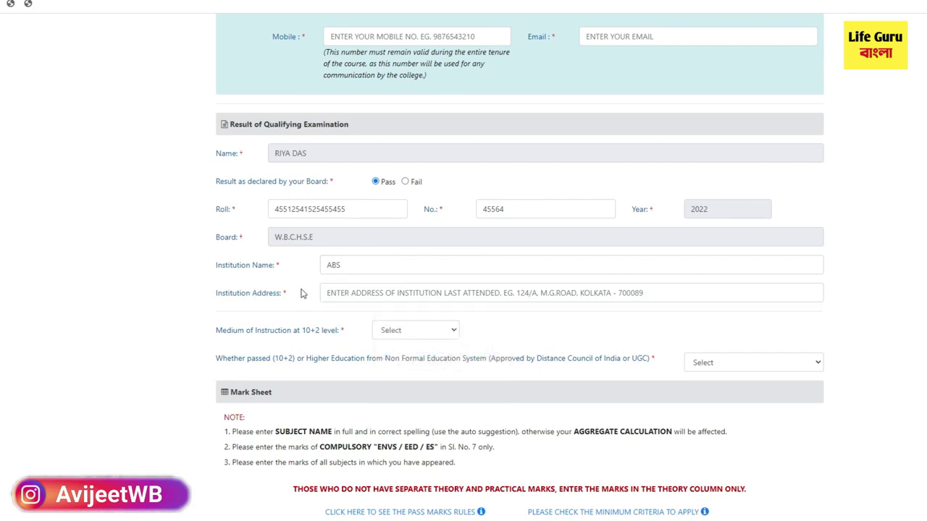
{"action": "left_click_drag", "start_coordinate": [302, 294], "coordinate": [201, 305]}
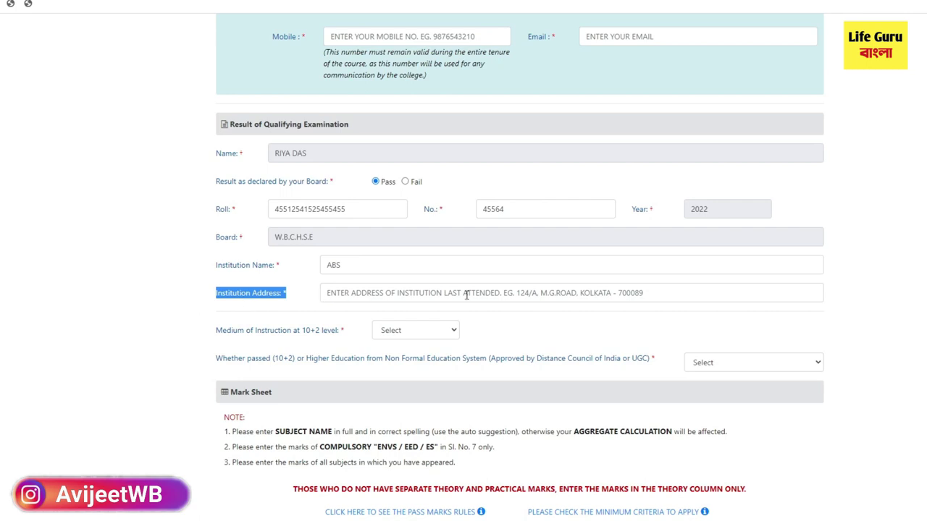
Step: Choose Bengali as medium of instruction and answer No to non-formal education
{"action": "left_click_drag", "start_coordinate": [216, 334], "coordinate": [337, 343]}
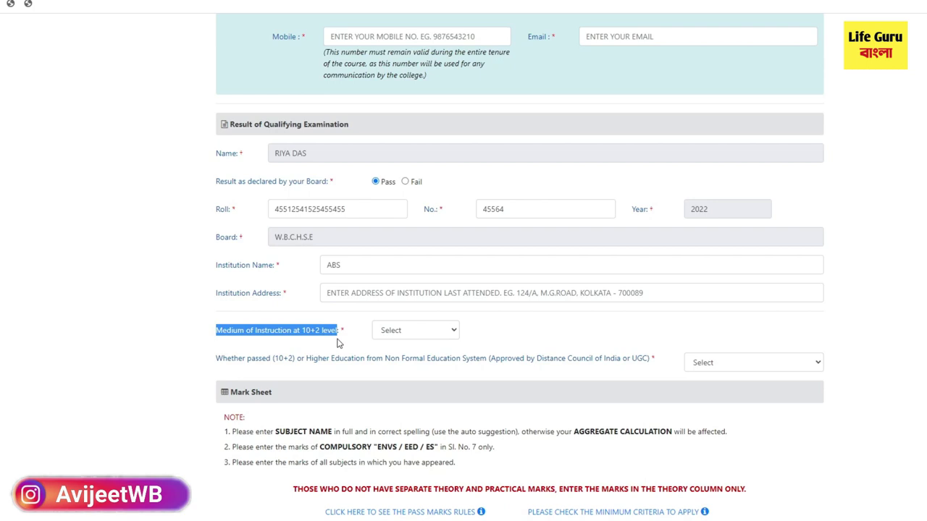
{"action": "left_click", "coordinate": [405, 333]}
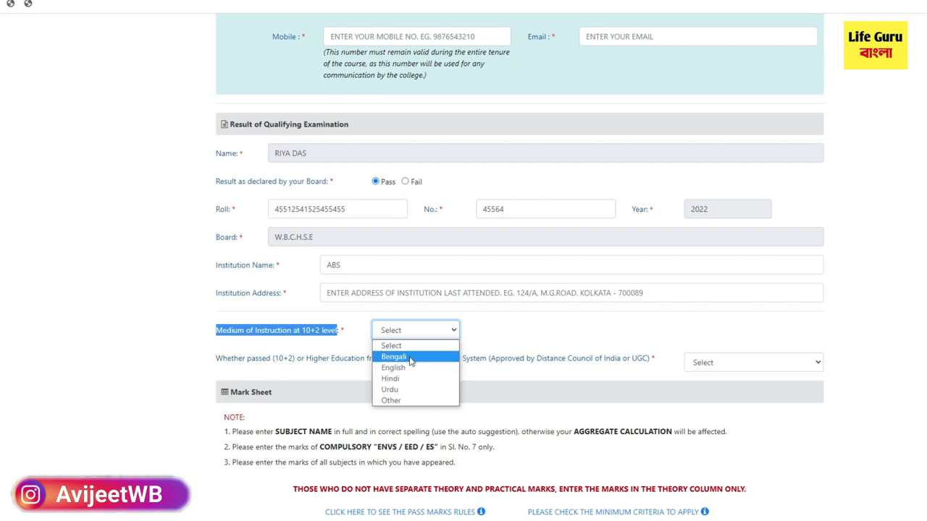
{"action": "left_click", "coordinate": [410, 358]}
{"action": "scroll", "coordinate": [414, 364], "scroll_direction": "down", "scroll_amount": 1}
{"action": "left_click_drag", "start_coordinate": [218, 303], "coordinate": [646, 313]}
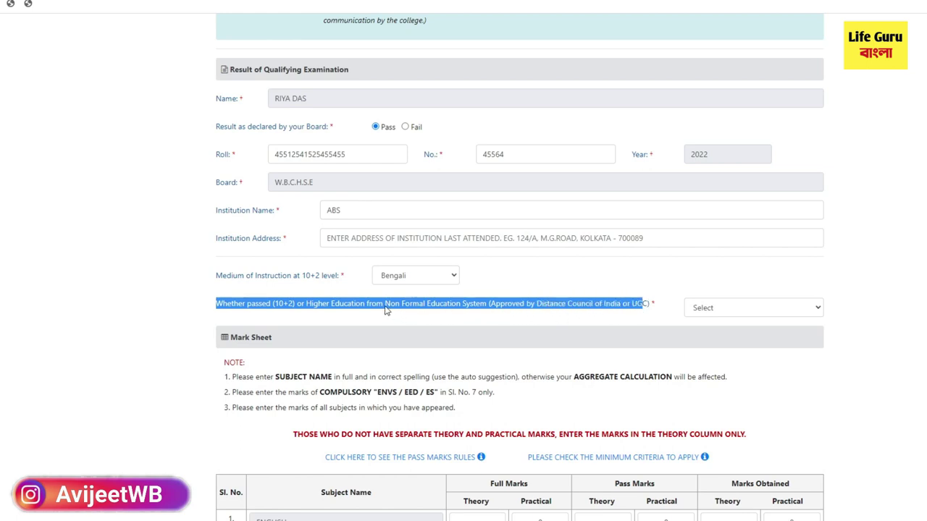
{"action": "left_click_drag", "start_coordinate": [386, 308], "coordinate": [488, 309]}
{"action": "left_click", "coordinate": [731, 314]}
{"action": "left_click", "coordinate": [720, 345]}
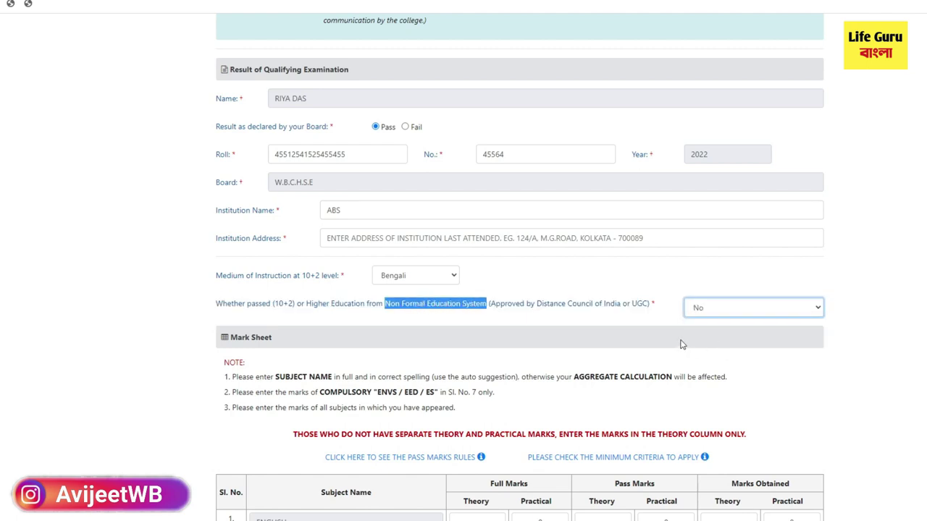
{"action": "left_click", "coordinate": [716, 307]}
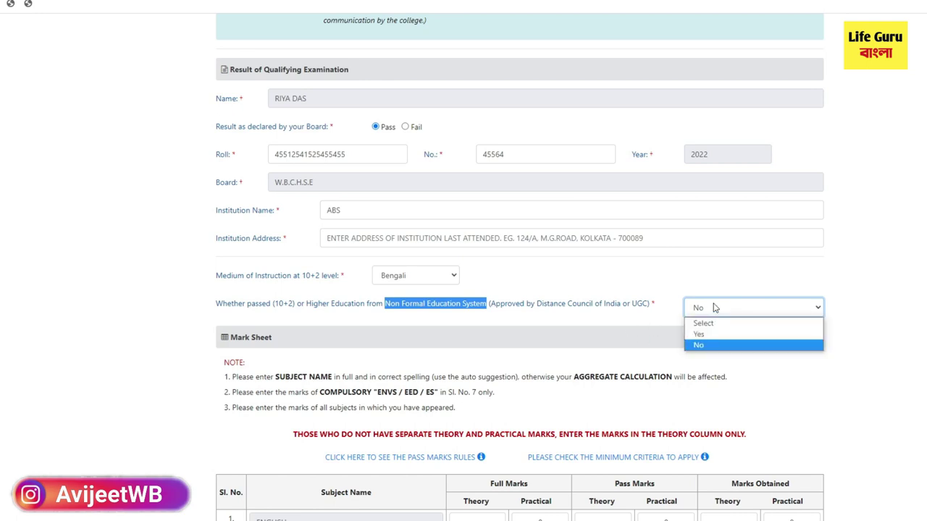
{"action": "left_click", "coordinate": [403, 368]}
{"action": "scroll", "coordinate": [284, 388], "scroll_direction": "down", "scroll_amount": 4}
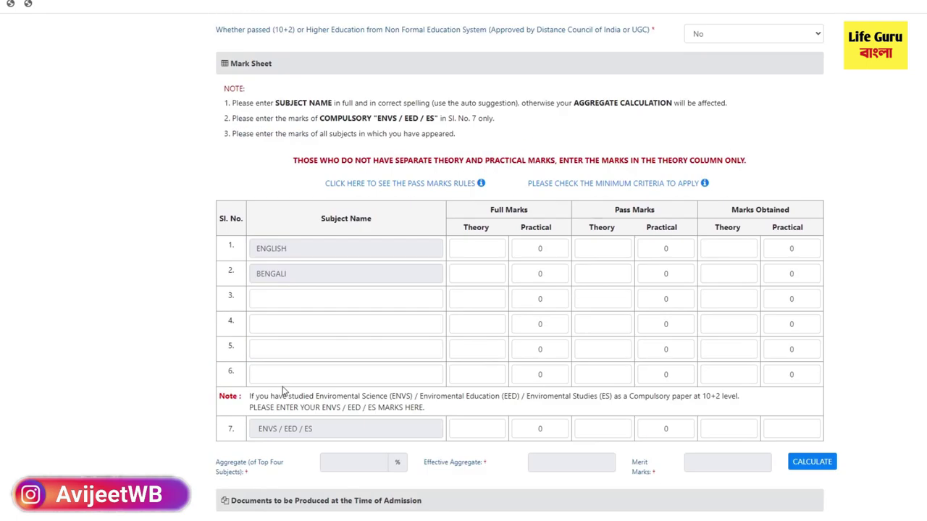
Step: Set English and Bengali full marks to 80 theory and 20 practical
{"action": "scroll", "coordinate": [348, 319], "scroll_direction": "down", "scroll_amount": 1}
{"action": "scroll", "coordinate": [354, 329], "scroll_direction": "down", "scroll_amount": 1}
{"action": "scroll", "coordinate": [352, 356], "scroll_direction": "up", "scroll_amount": 2}
{"action": "left_click", "coordinate": [469, 250]}
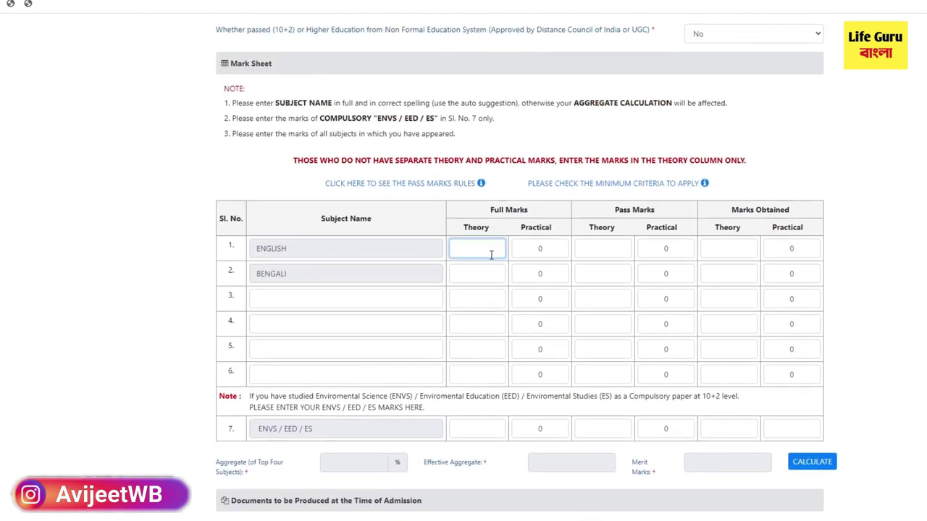
{"action": "type", "text": "80"}
{"action": "left_click", "coordinate": [531, 248]}
{"action": "type", "text": "20"}
{"action": "key", "text": "BackSpace"}
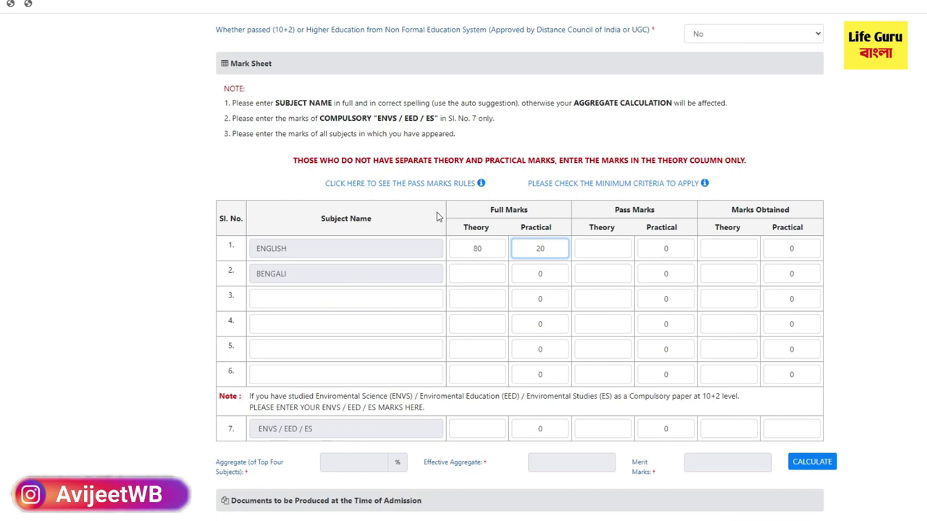
{"action": "left_click", "coordinate": [473, 274]}
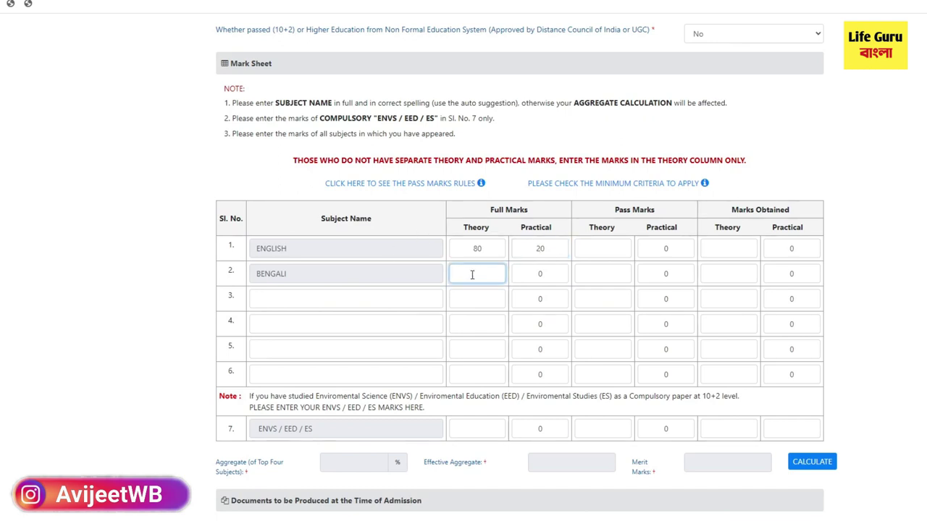
{"action": "left_click", "coordinate": [540, 273]}
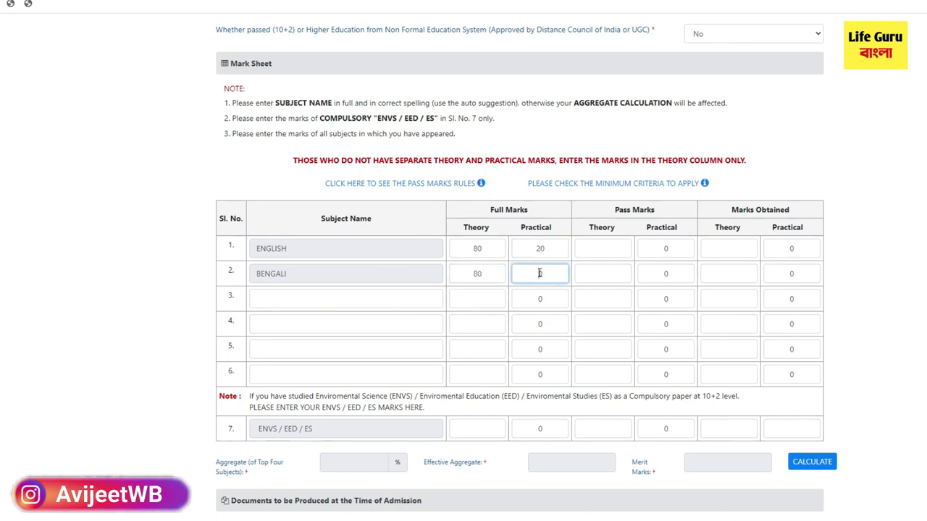
{"action": "type", "text": "20"}
Step: Pick the remaining subjects, including POLITICAL SCIENCE and COMPUTER APPLICATION, from the autocomplete list
{"action": "left_click", "coordinate": [277, 302]}
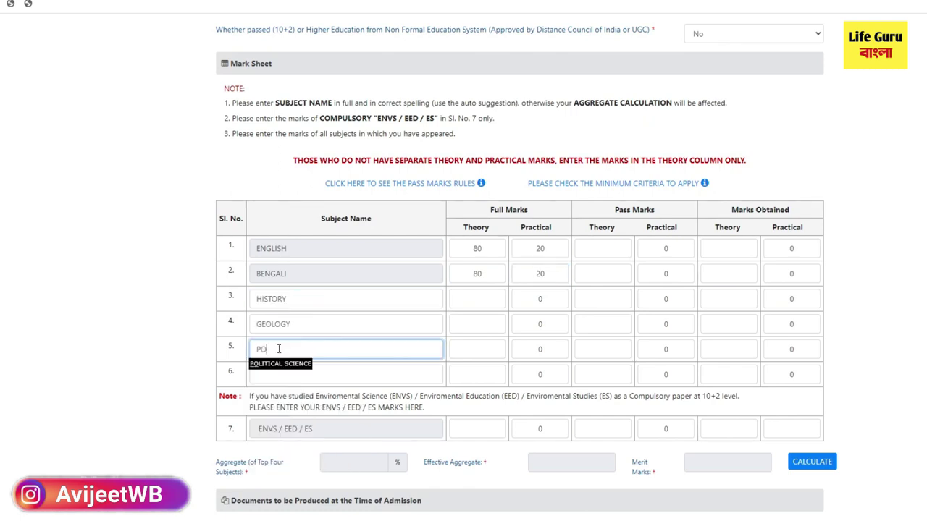
{"action": "left_click", "coordinate": [273, 365]}
{"action": "left_click", "coordinate": [275, 373]}
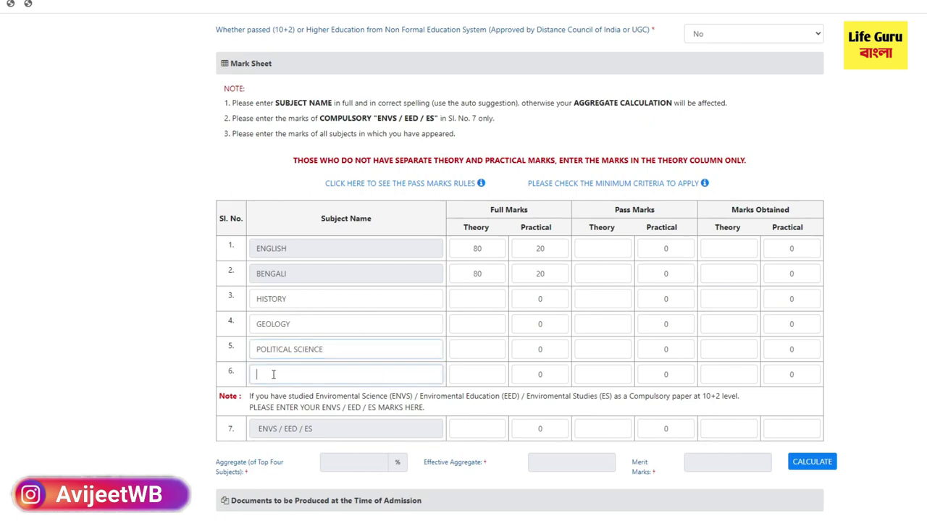
{"action": "type", "text": "C"}
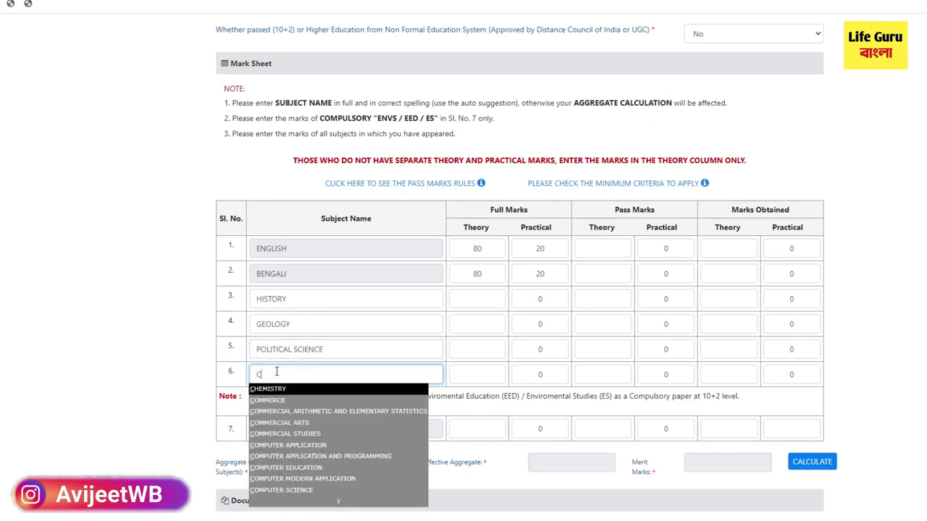
{"action": "type", "text": "OM"}
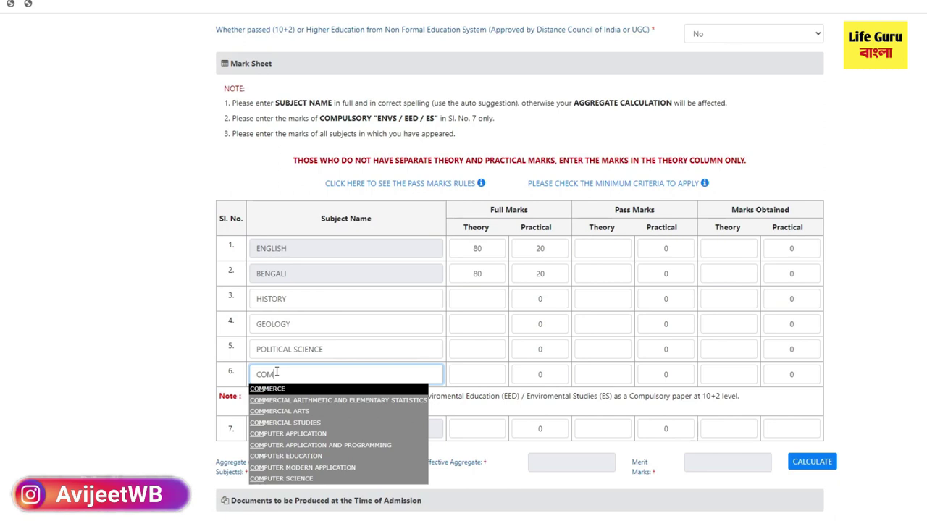
{"action": "key", "text": "Down"}
{"action": "key", "text": "Down"}
{"action": "key", "text": "Down"}
{"action": "key", "text": "Down"}
{"action": "key", "text": "Return"}
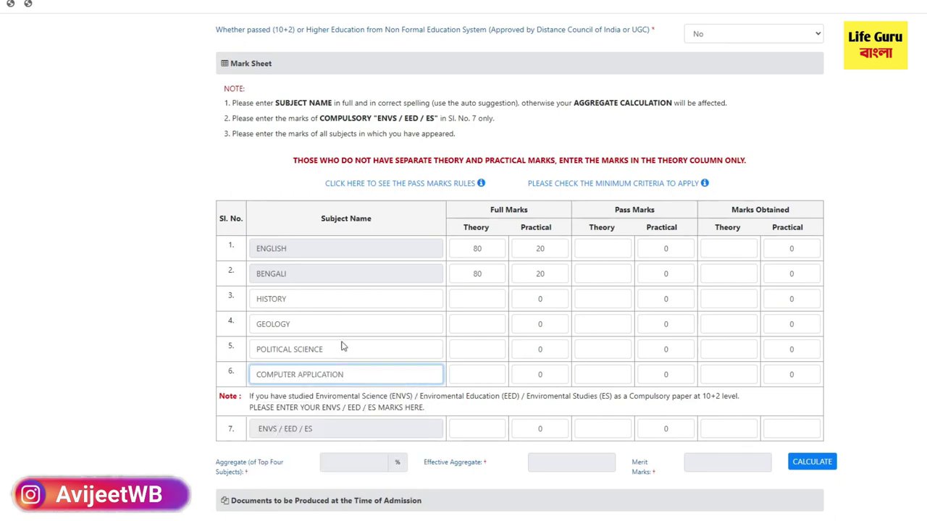
{"action": "left_click", "coordinate": [470, 304]}
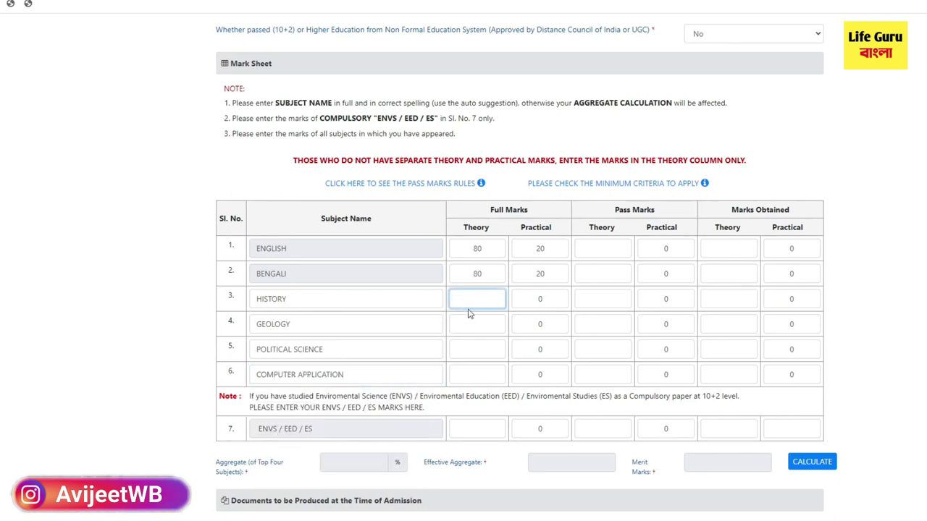
Step: Set History full marks to 80 theory and 20 practical
{"action": "type", "text": "80"}
{"action": "left_click", "coordinate": [542, 300]}
{"action": "type", "text": "20"}
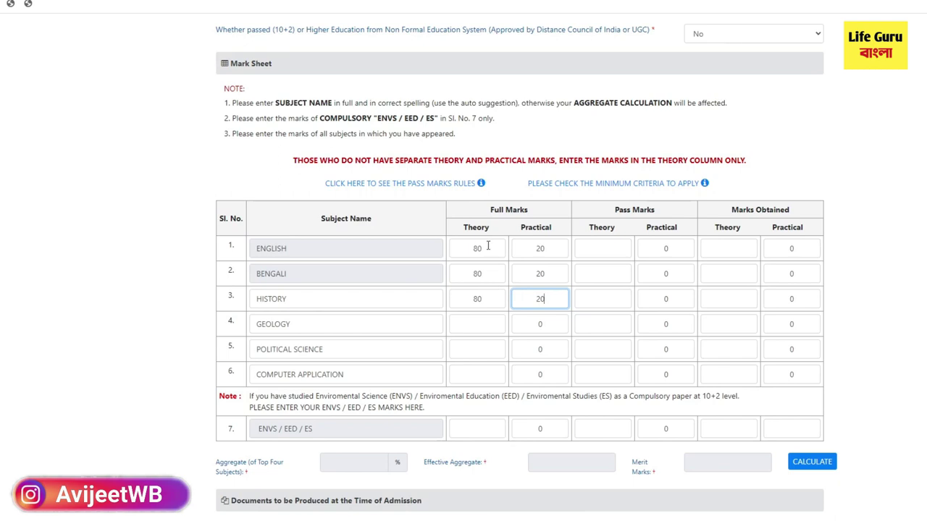
{"action": "left_click", "coordinate": [478, 299]}
{"action": "left_click", "coordinate": [539, 301]}
Step: Enter English pass marks of 24 theory and 6 practical
{"action": "left_click", "coordinate": [474, 248]}
{"action": "left_click", "coordinate": [604, 252]}
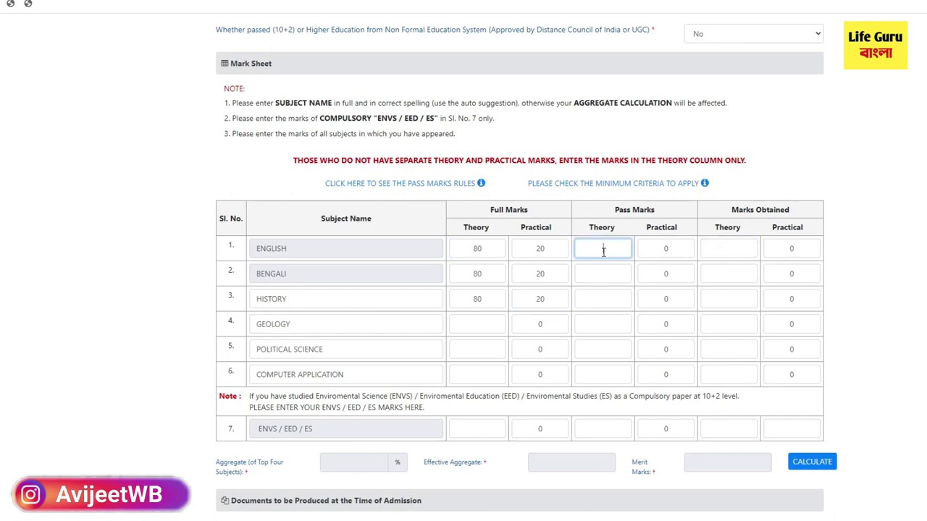
{"action": "type", "text": "24"}
{"action": "left_click", "coordinate": [655, 248]}
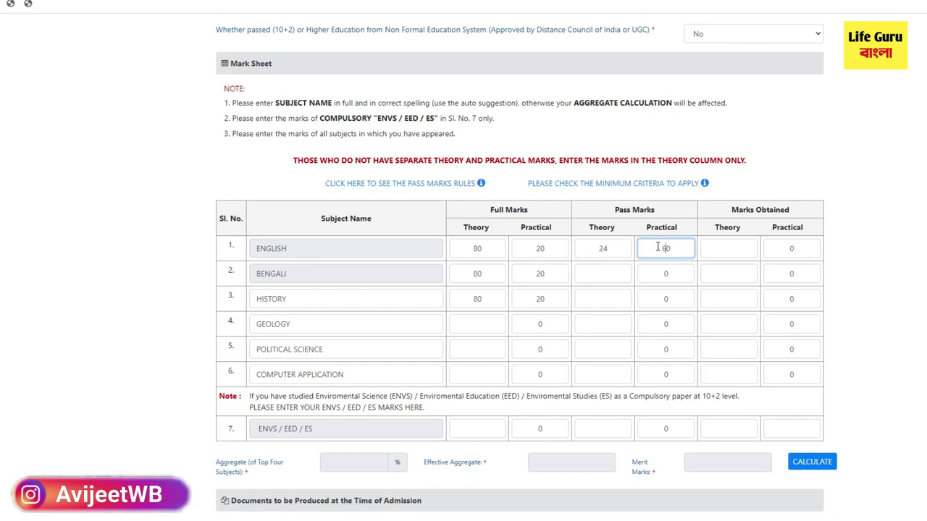
{"action": "type", "text": "6"}
{"action": "key", "text": "Right"}
{"action": "left_click", "coordinate": [726, 250]}
Step: Review English full marks 80/20 and pass marks 24/6 against the Marks Obtained columns
{"action": "double_click", "coordinate": [481, 249]}
{"action": "double_click", "coordinate": [596, 248]}
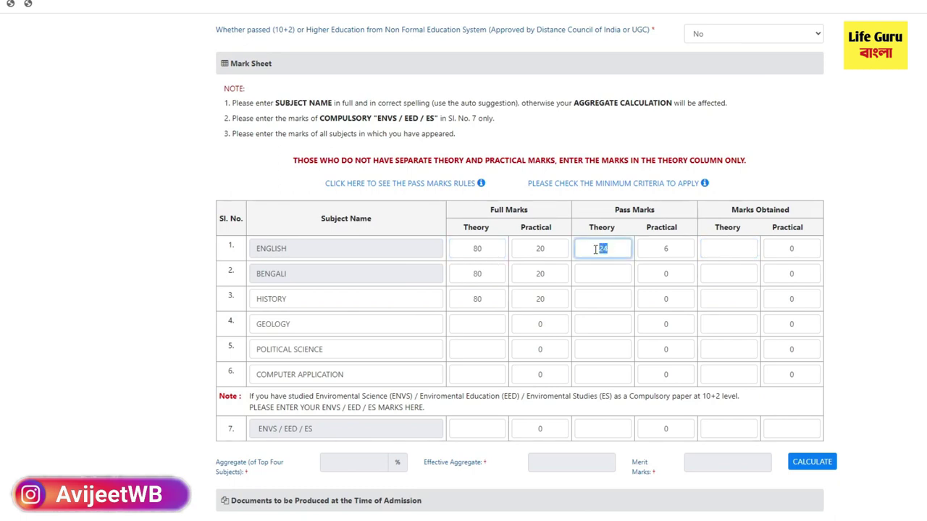
{"action": "double_click", "coordinate": [478, 248]}
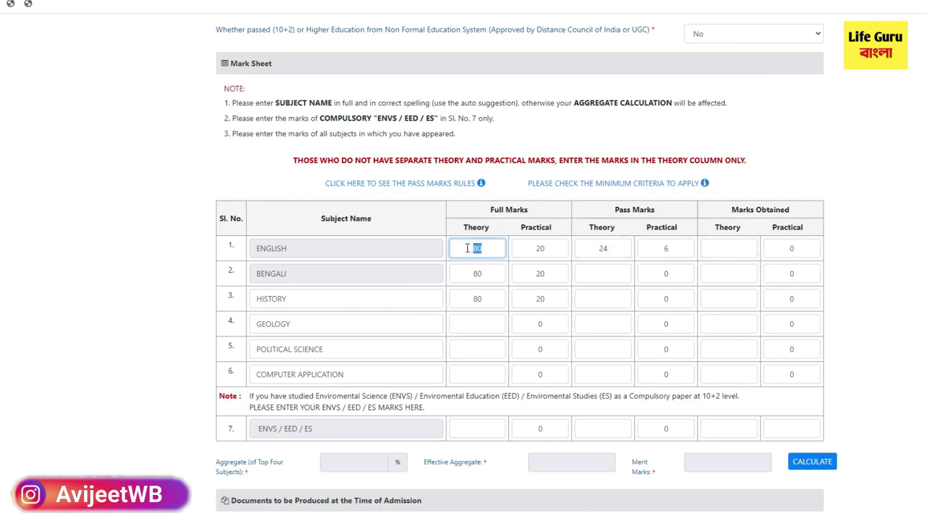
{"action": "left_click", "coordinate": [532, 248]}
{"action": "double_click", "coordinate": [535, 248]}
{"action": "double_click", "coordinate": [491, 249]}
{"action": "double_click", "coordinate": [594, 249]}
{"action": "left_click", "coordinate": [539, 248]}
{"action": "double_click", "coordinate": [540, 249]}
{"action": "double_click", "coordinate": [658, 249]}
{"action": "left_click", "coordinate": [724, 250]}
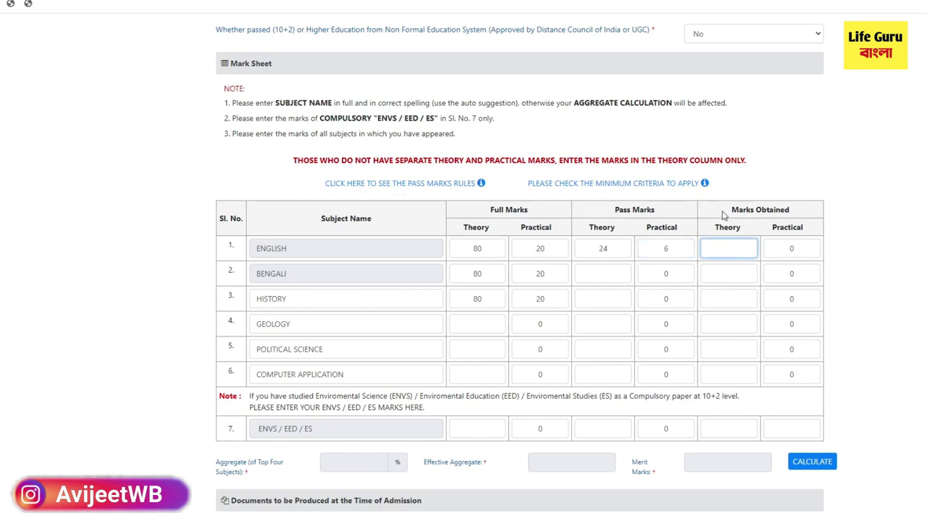
{"action": "left_click_drag", "start_coordinate": [723, 216], "coordinate": [807, 209]}
Step: Enter 20 as English obtained practical marks
{"action": "left_click", "coordinate": [719, 249]}
{"action": "double_click", "coordinate": [549, 249]}
{"action": "left_click", "coordinate": [791, 250]}
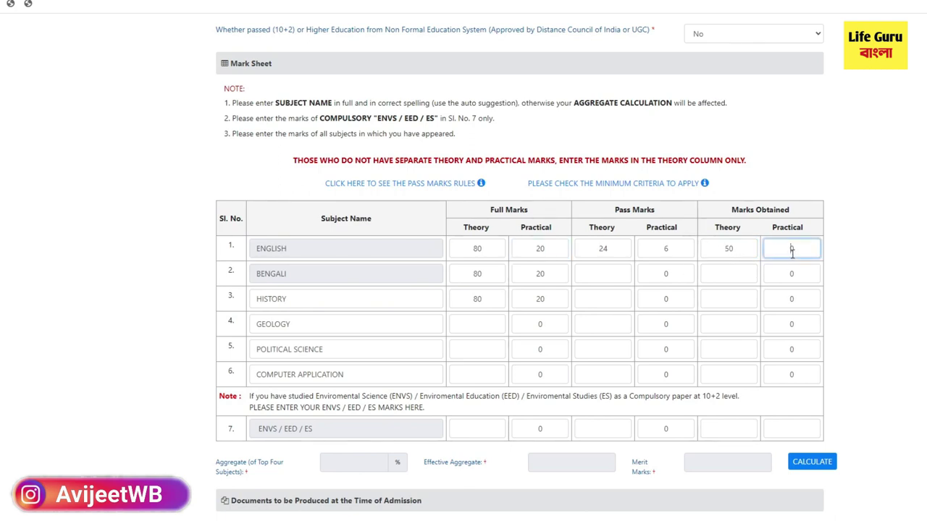
{"action": "type", "text": "20"}
{"action": "scroll", "coordinate": [647, 396], "scroll_direction": "down", "scroll_amount": 2}
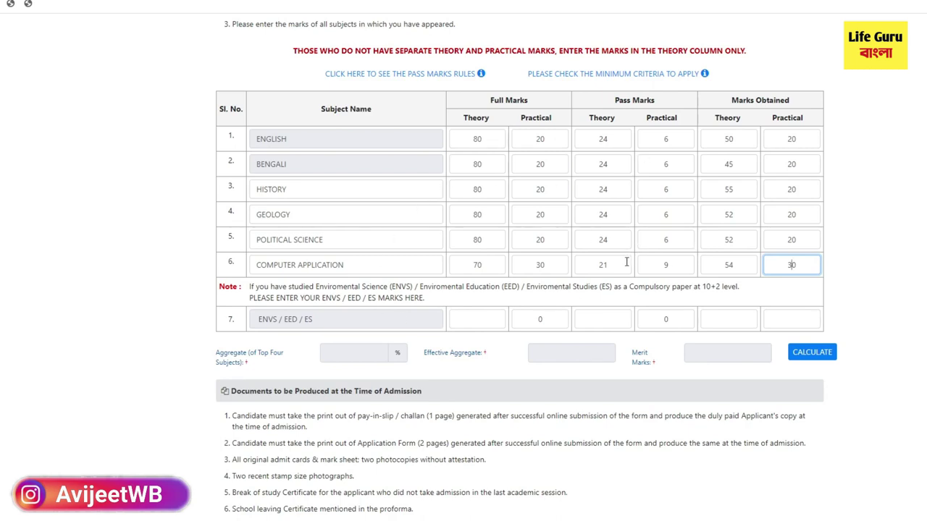
Step: Calculate the aggregate from the entered marks, dismissing the mismatch warning, to get 80.00% and 320.00 merit marks
{"action": "left_click", "coordinate": [881, 296]}
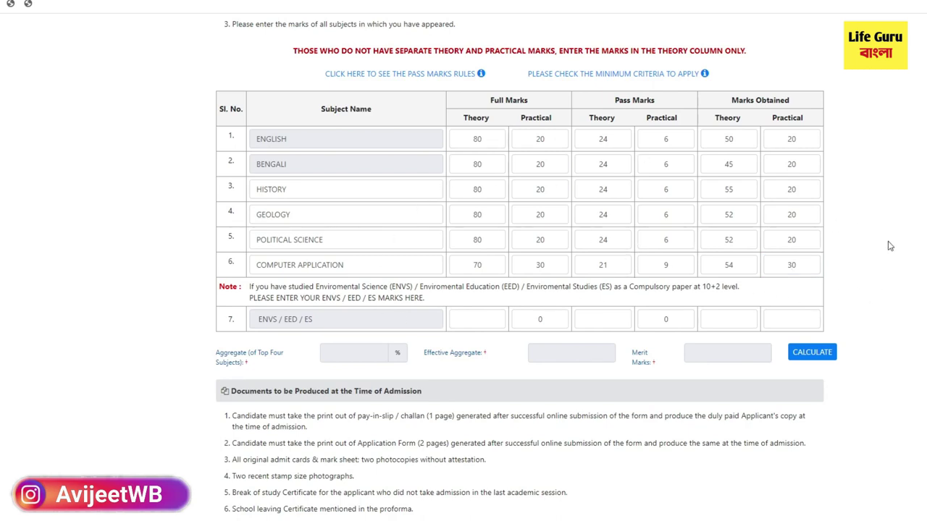
{"action": "left_click", "coordinate": [814, 353]}
{"action": "left_click", "coordinate": [621, 114]}
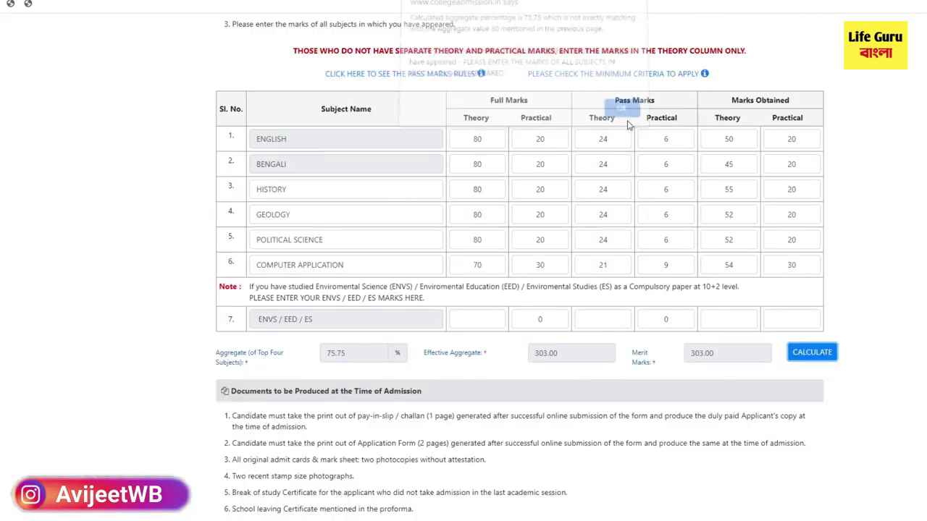
{"action": "double_click", "coordinate": [349, 354]}
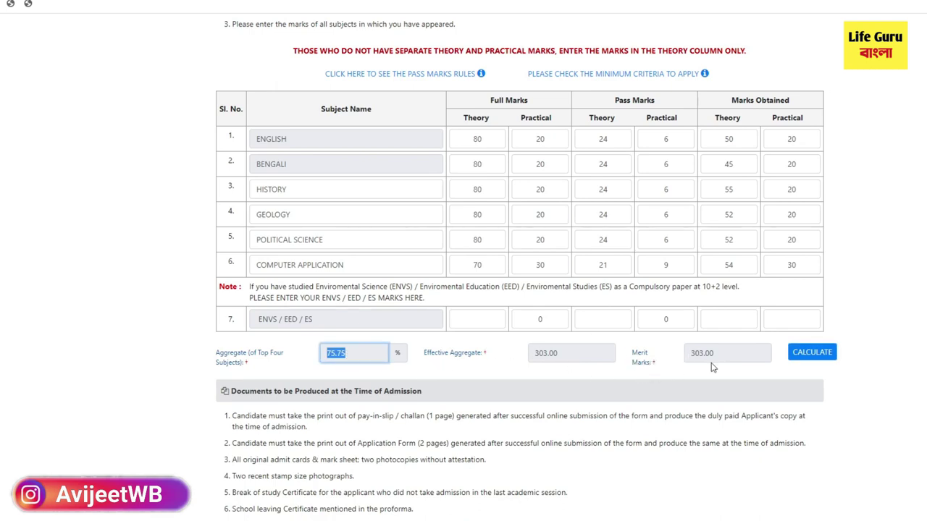
{"action": "scroll", "coordinate": [681, 366], "scroll_direction": "down", "scroll_amount": 2}
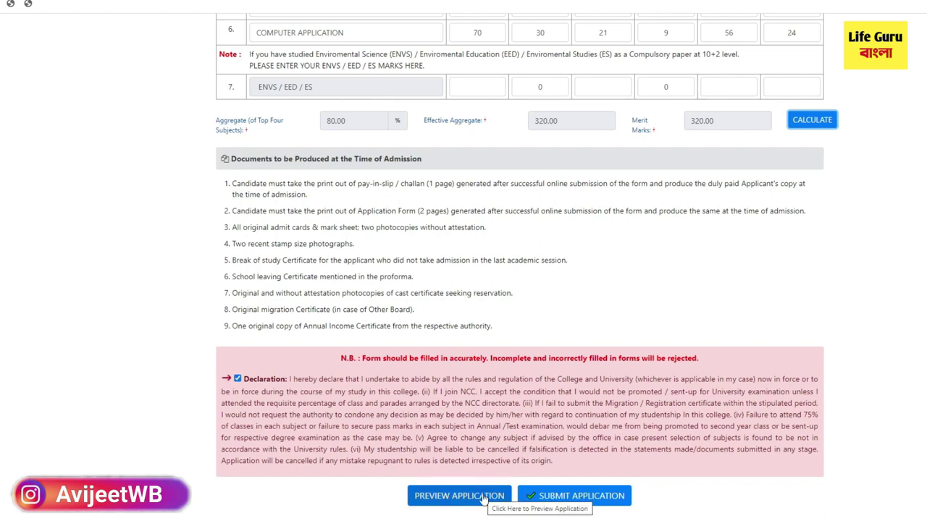
Step: Preview the completed application, scroll through it, and close the preview
{"action": "left_click", "coordinate": [459, 496]}
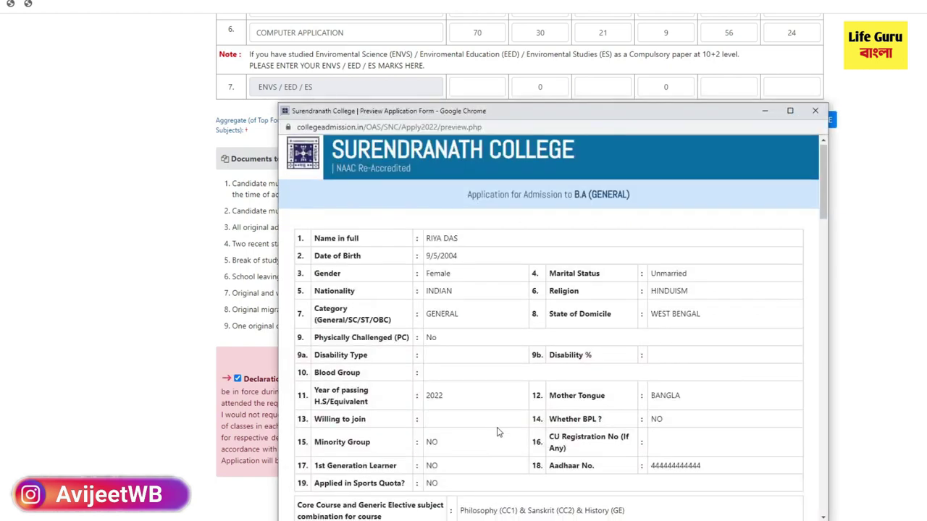
{"action": "scroll", "coordinate": [505, 461], "scroll_direction": "down", "scroll_amount": 4}
{"action": "scroll", "coordinate": [505, 460], "scroll_direction": "down", "scroll_amount": 3}
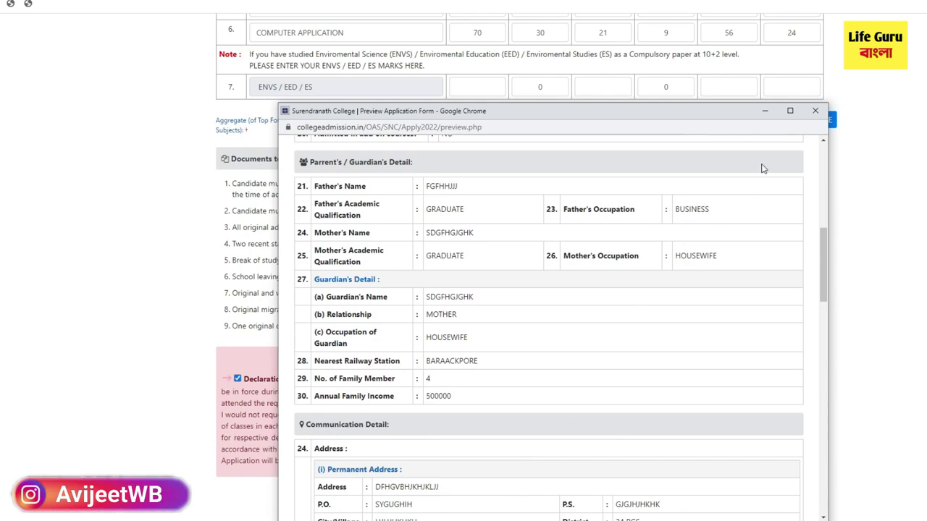
{"action": "left_click", "coordinate": [815, 112]}
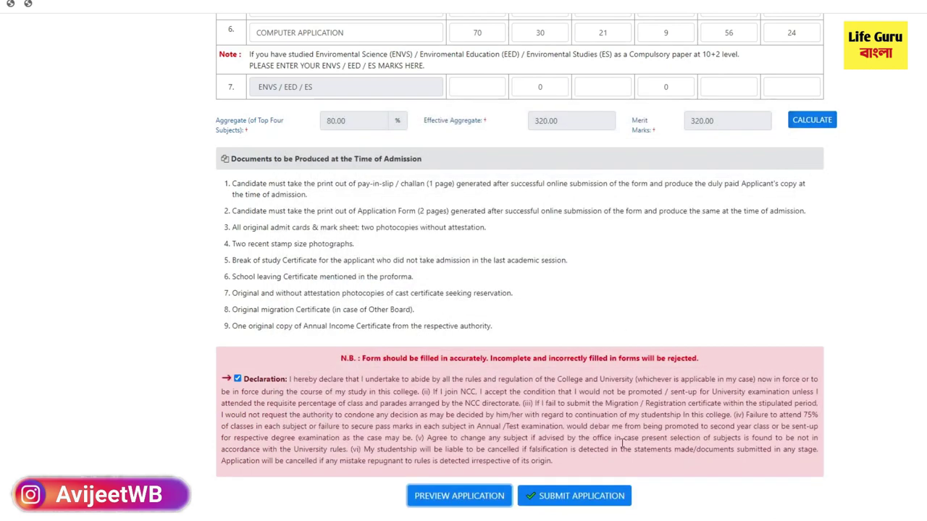
Step: Submit the application, then highlight the applicant name and application number on the confirmation page
{"action": "left_click", "coordinate": [553, 497]}
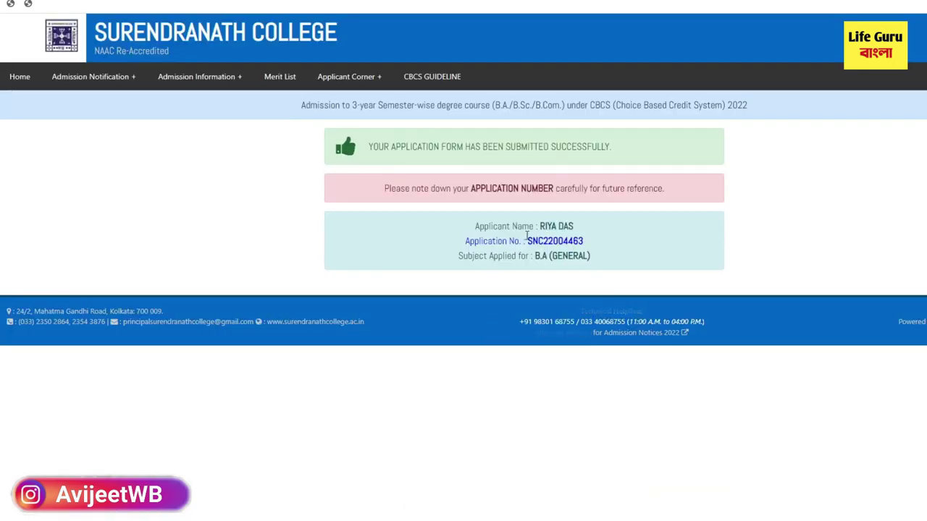
{"action": "triple_click", "coordinate": [548, 226]}
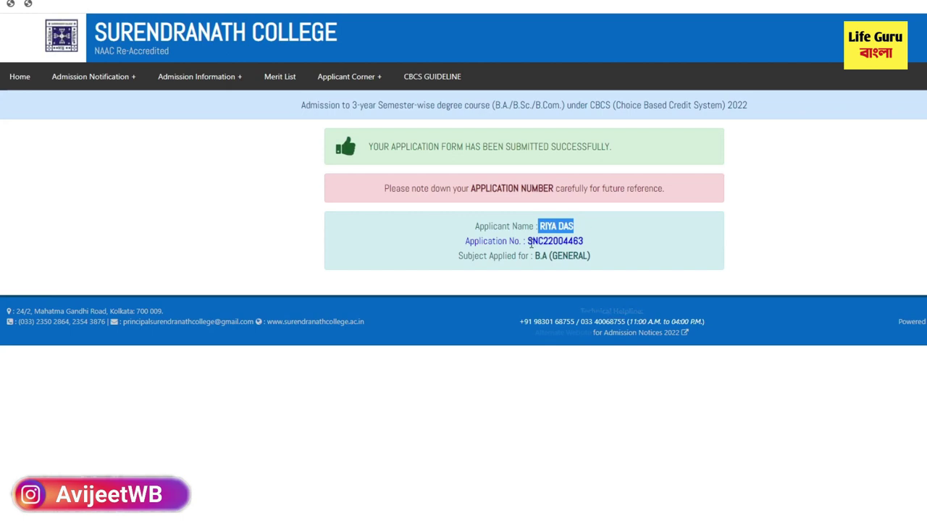
{"action": "left_click_drag", "start_coordinate": [528, 246], "coordinate": [588, 242]}
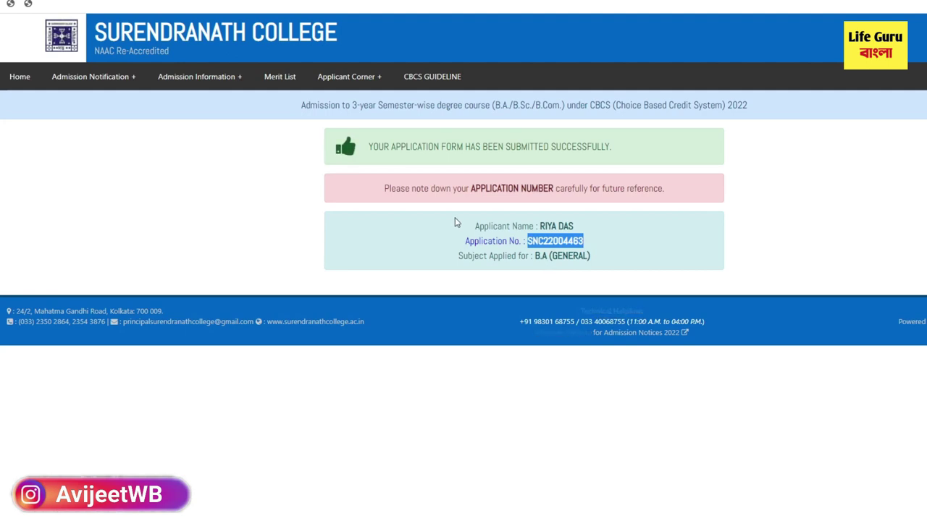
Step: Copy all three confirmation lines, including the application number, to the clipboard
{"action": "left_click_drag", "start_coordinate": [472, 226], "coordinate": [608, 273]}
{"action": "right_click", "coordinate": [552, 246]}
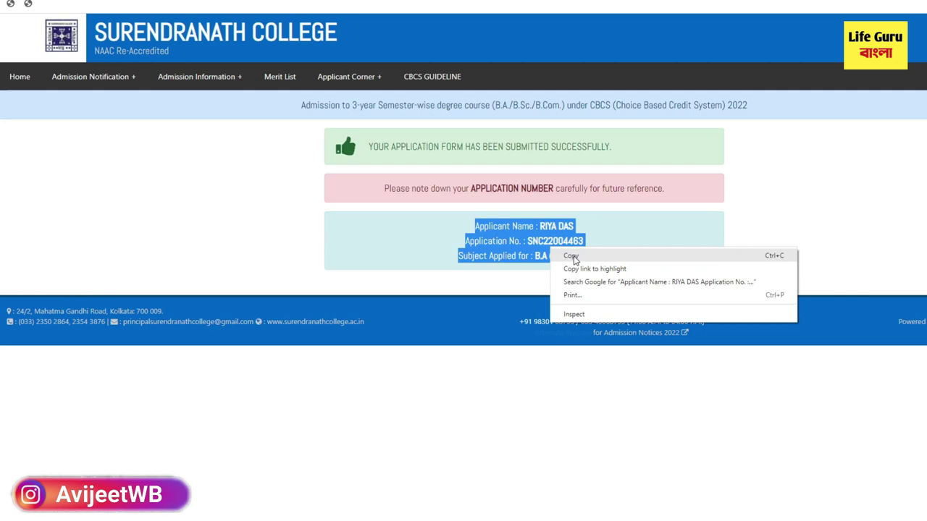
{"action": "left_click", "coordinate": [572, 253]}
{"action": "right_click", "coordinate": [542, 251]}
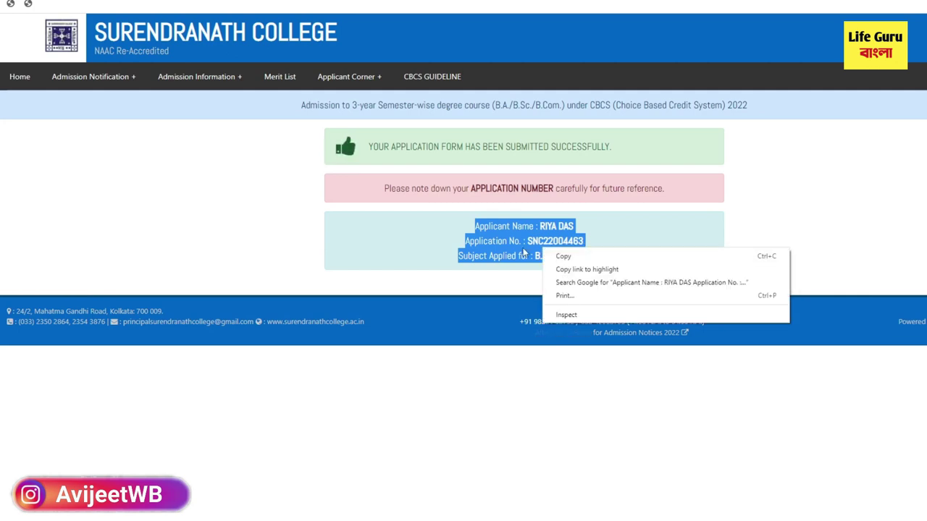